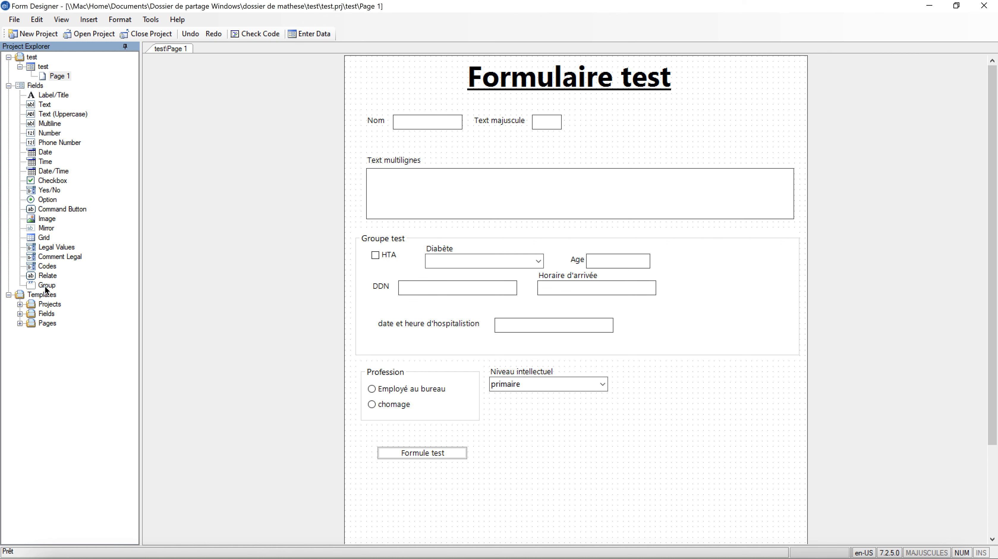
- Examine the Groupe test group and the individual fields it contains on the form
{"action": "left_click", "coordinate": [722, 290]}
{"action": "left_click", "coordinate": [378, 247]}
{"action": "left_click", "coordinate": [729, 274]}
{"action": "left_click", "coordinate": [611, 288]}
{"action": "left_click", "coordinate": [488, 316]}
{"action": "left_click", "coordinate": [452, 394]}
{"action": "left_click", "coordinate": [569, 286]}
{"action": "left_click", "coordinate": [706, 304]}
{"action": "left_click", "coordinate": [611, 259]}
{"action": "left_click", "coordinate": [555, 264]}
{"action": "left_click", "coordinate": [603, 265]}
{"action": "left_click", "coordinate": [568, 254]}
{"action": "left_click", "coordinate": [428, 251]}
{"action": "left_click", "coordinate": [421, 254]}
{"action": "left_click", "coordinate": [387, 256]}
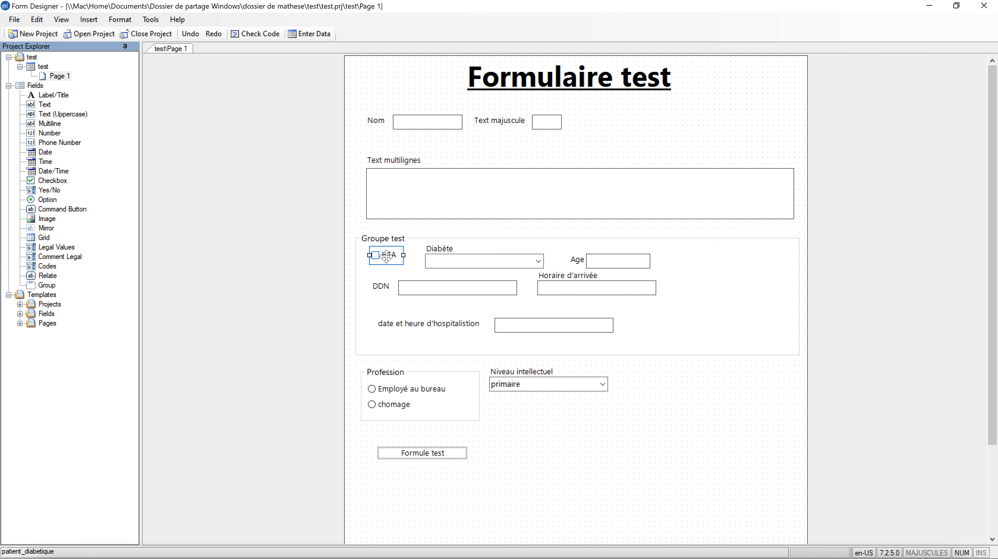
{"action": "left_click", "coordinate": [440, 275]}
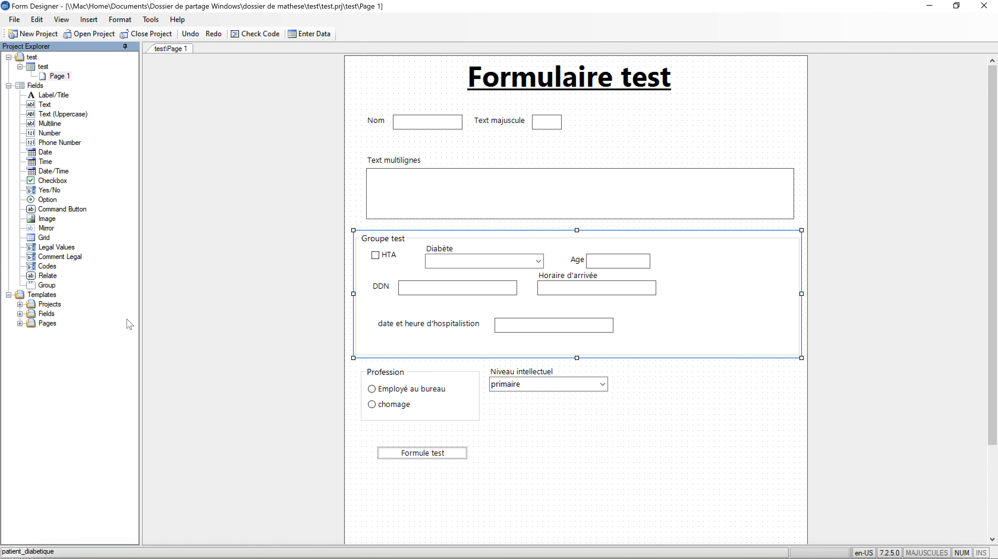
- Add a group titled "test groupe 2" in the free area below Niveau intellectuel and widen it almost to the page's right edge
{"action": "left_click_drag", "start_coordinate": [35, 289], "coordinate": [548, 445]}
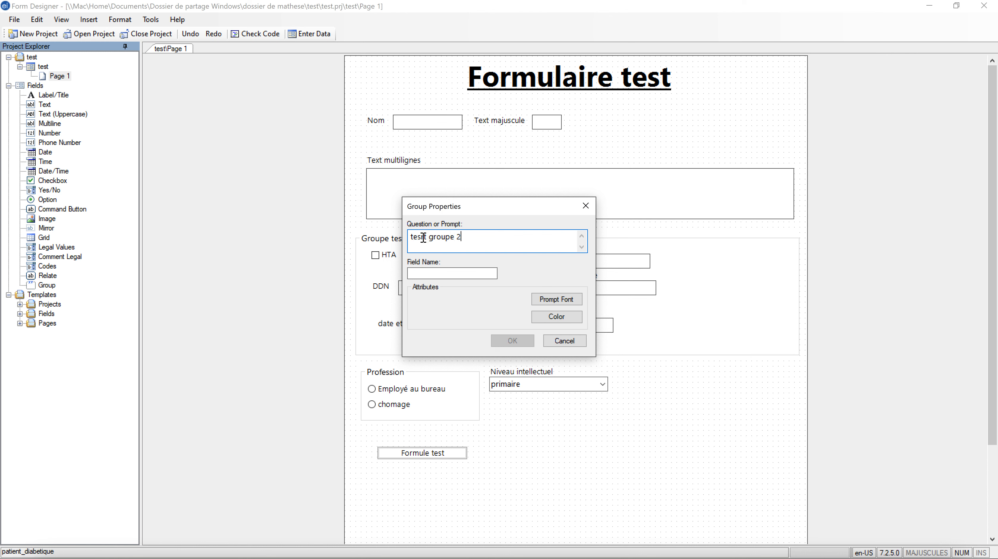
{"action": "left_click", "coordinate": [440, 274]}
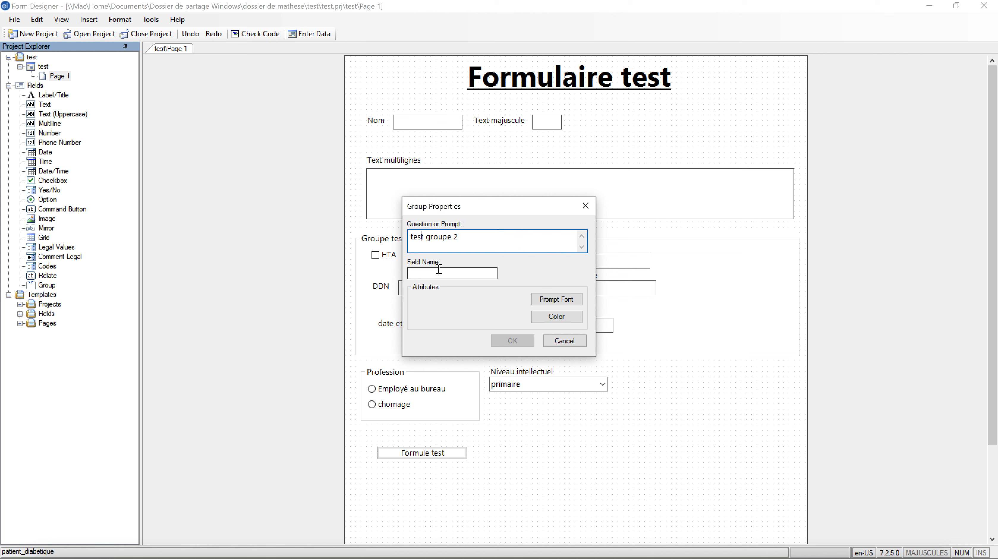
{"action": "left_click", "coordinate": [512, 340]}
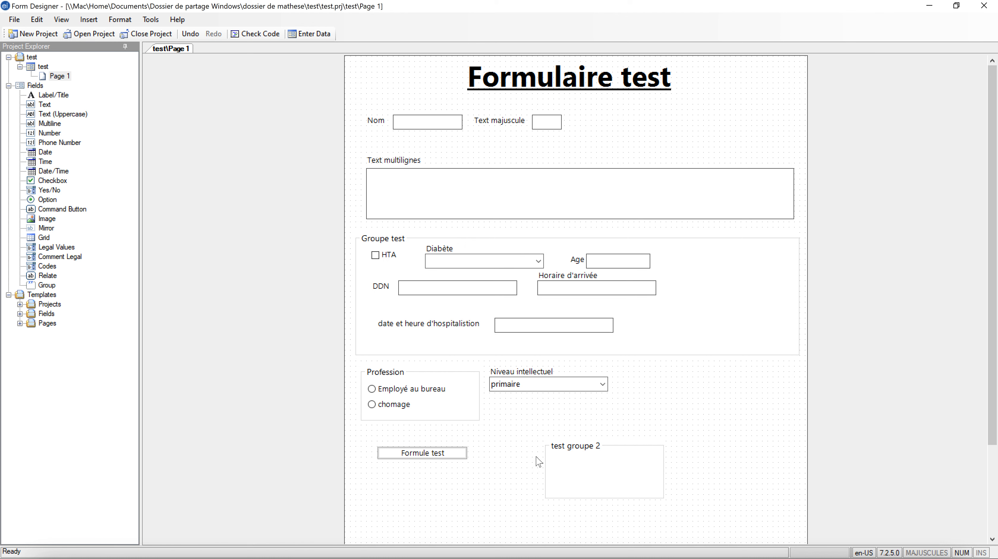
{"action": "left_click_drag", "start_coordinate": [665, 469], "coordinate": [803, 452]}
- Move the Niveau intellectuel field into test groupe 2 and extend the group downward to make room for more fields
{"action": "left_click", "coordinate": [558, 349]}
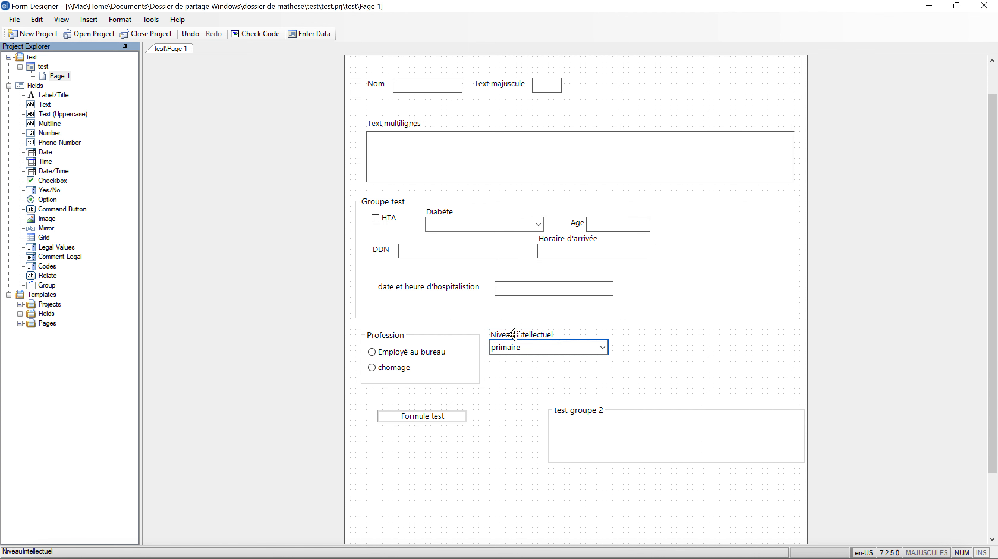
{"action": "left_click_drag", "start_coordinate": [558, 349], "coordinate": [608, 442]}
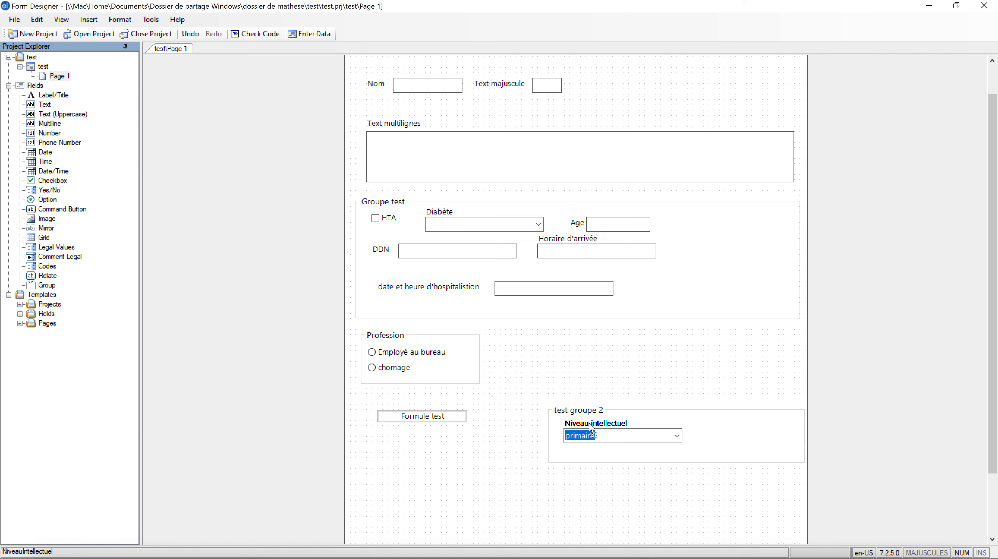
{"action": "left_click", "coordinate": [656, 457]}
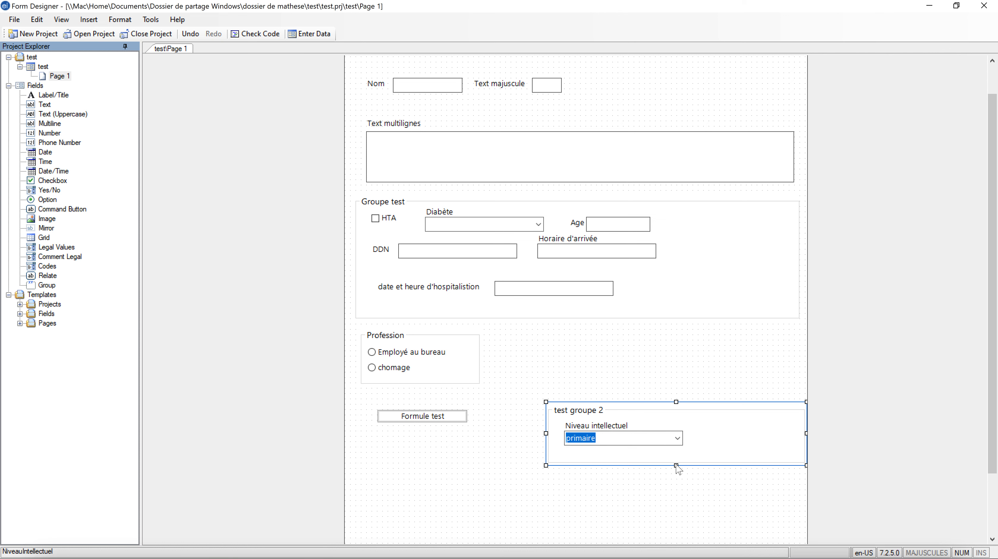
{"action": "left_click_drag", "start_coordinate": [677, 468], "coordinate": [673, 543]}
- Move the Profession option field into test groupe 2, below Niveau intellectuel
{"action": "left_click", "coordinate": [408, 339]}
{"action": "left_click_drag", "start_coordinate": [408, 344], "coordinate": [606, 483]}
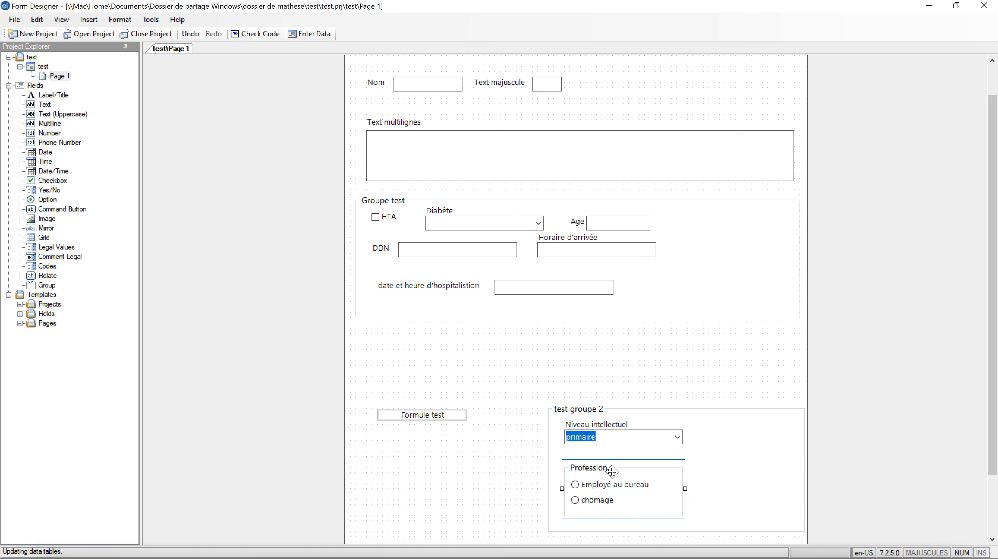
{"action": "left_click", "coordinate": [613, 470]}
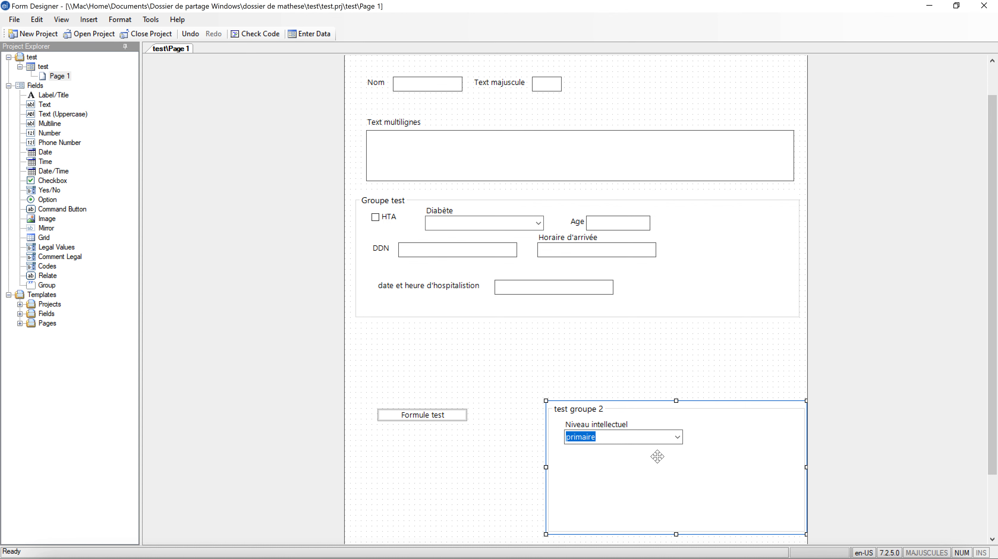
- Place test groupe 2 directly under Groupe test at the page's left margin, shrink it slightly, and put the Formule test button beside it
{"action": "left_click_drag", "start_coordinate": [715, 446], "coordinate": [708, 436]}
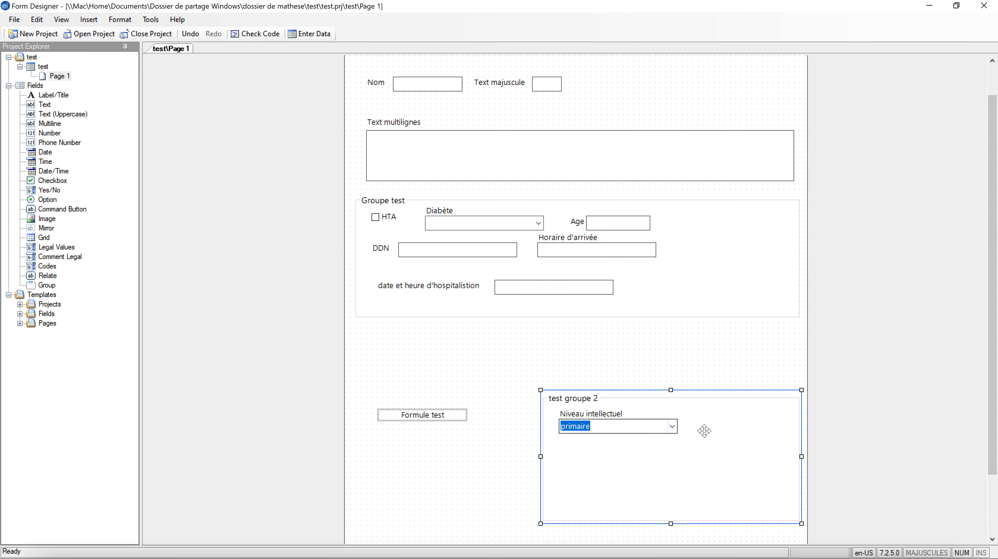
{"action": "left_click", "coordinate": [442, 415]}
{"action": "left_click_drag", "start_coordinate": [445, 415], "coordinate": [787, 329]}
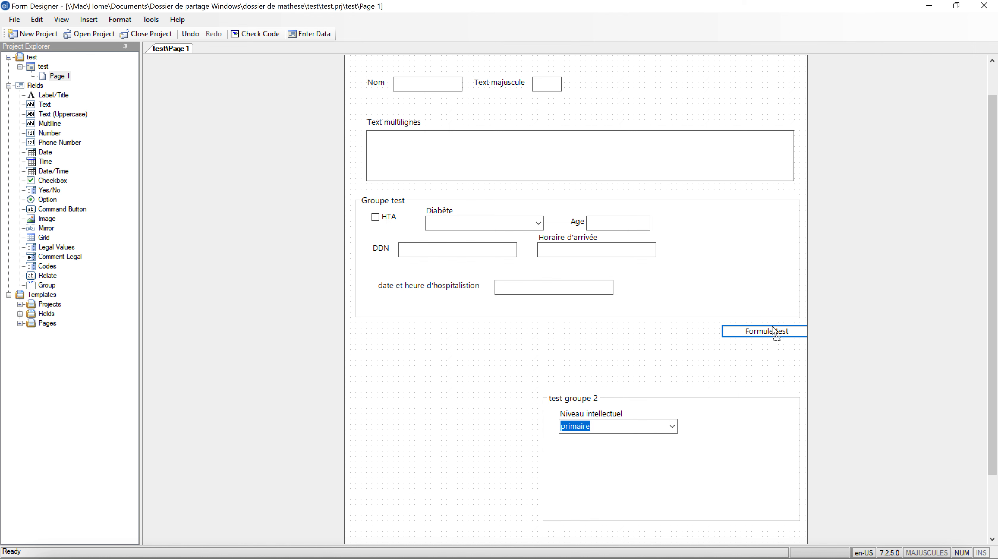
{"action": "left_click", "coordinate": [718, 461]}
{"action": "left_click_drag", "start_coordinate": [717, 461], "coordinate": [535, 412]}
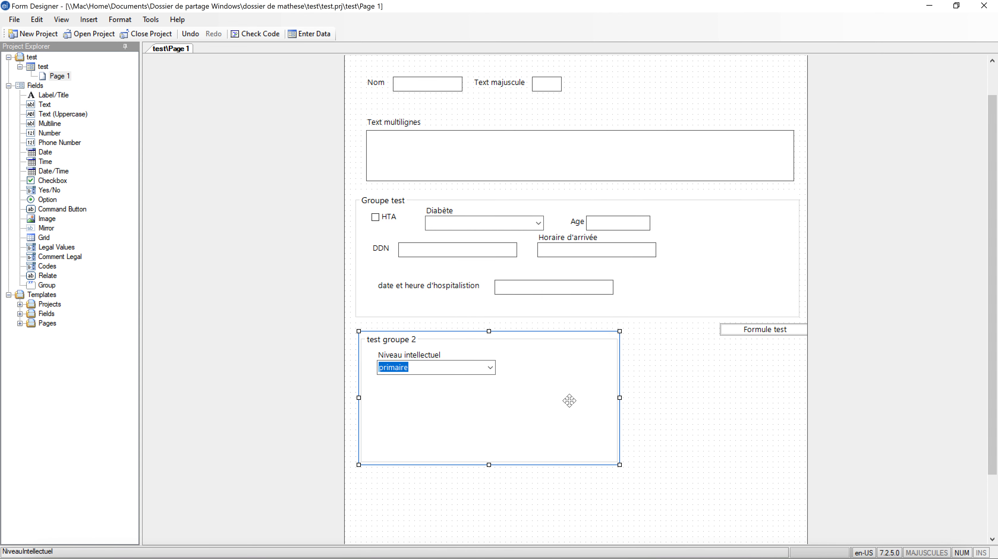
{"action": "left_click_drag", "start_coordinate": [619, 465], "coordinate": [614, 461]}
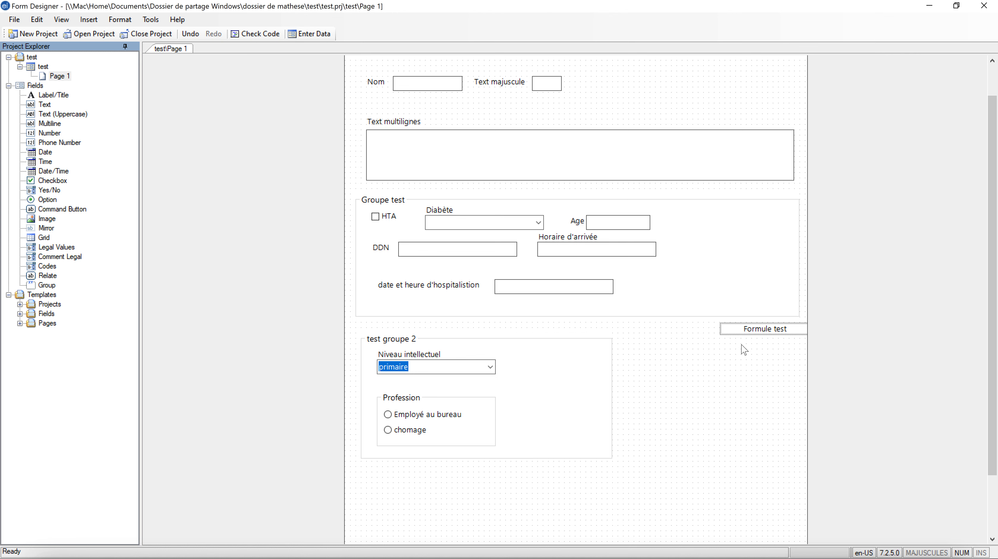
{"action": "left_click_drag", "start_coordinate": [759, 331], "coordinate": [722, 357]}
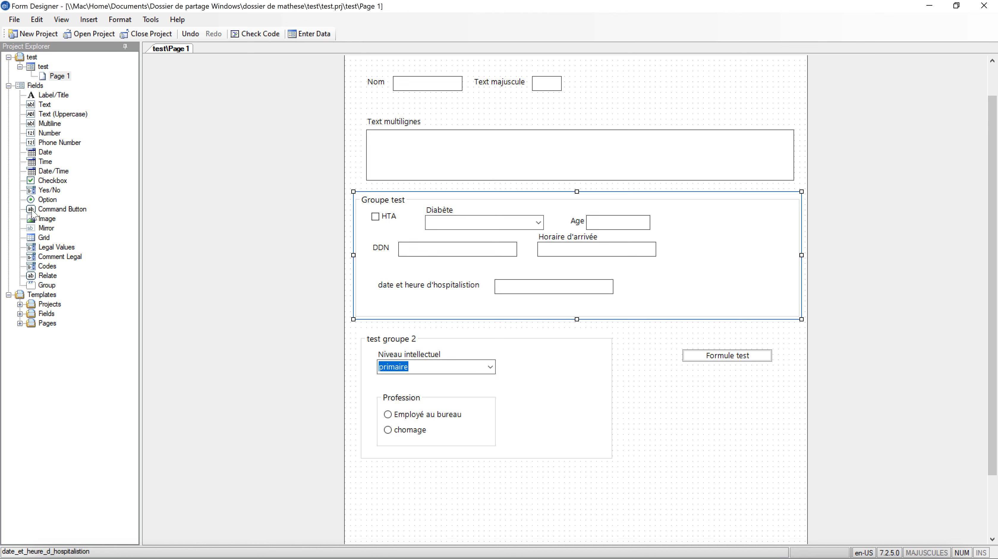
- Review the properties of the Formule test command button
{"action": "left_click", "coordinate": [718, 355]}
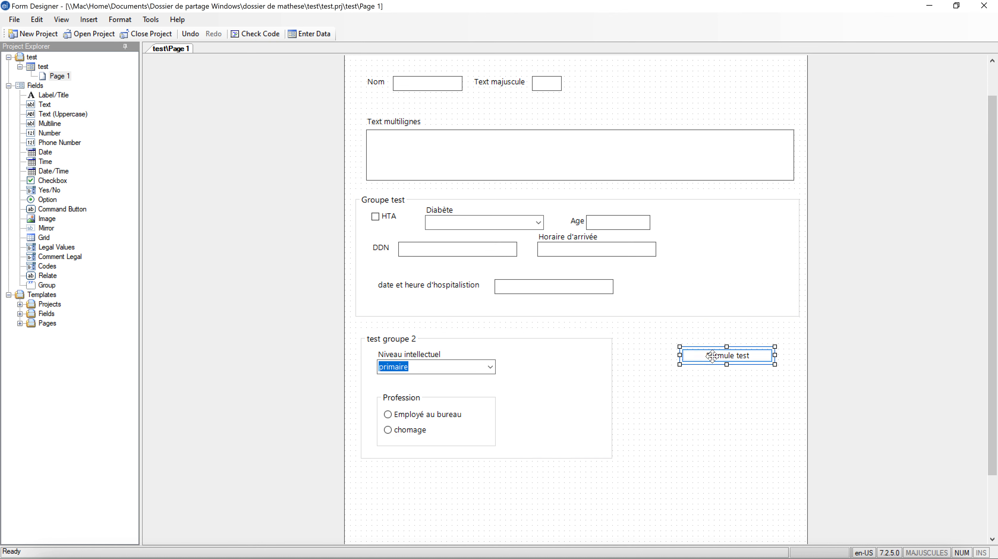
{"action": "right_click", "coordinate": [712, 356]}
{"action": "left_click", "coordinate": [742, 364]}
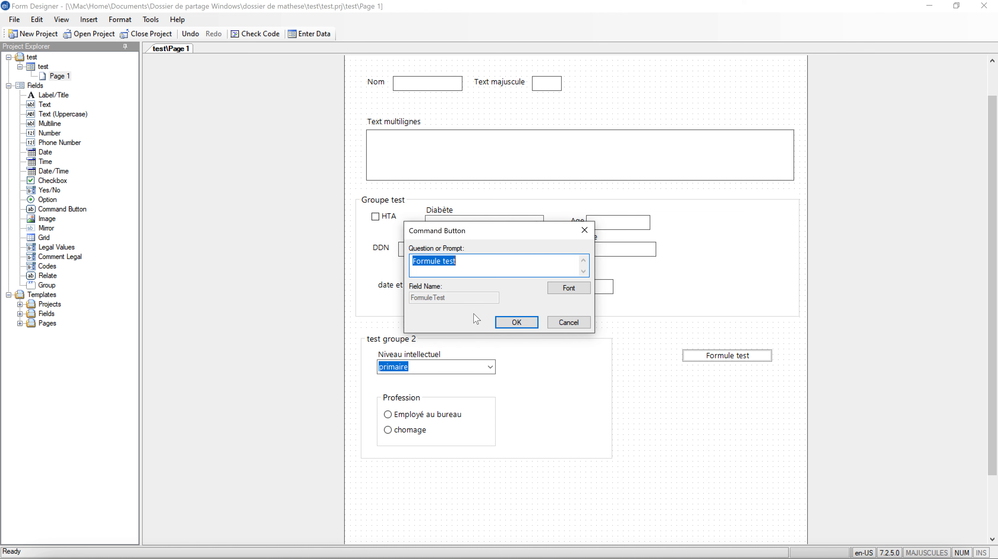
{"action": "left_click", "coordinate": [516, 322]}
- Open the Formule test button's field check code and delete the existing DefineVariables and FormuleTest blocks
{"action": "left_click", "coordinate": [724, 394]}
{"action": "right_click", "coordinate": [728, 392]}
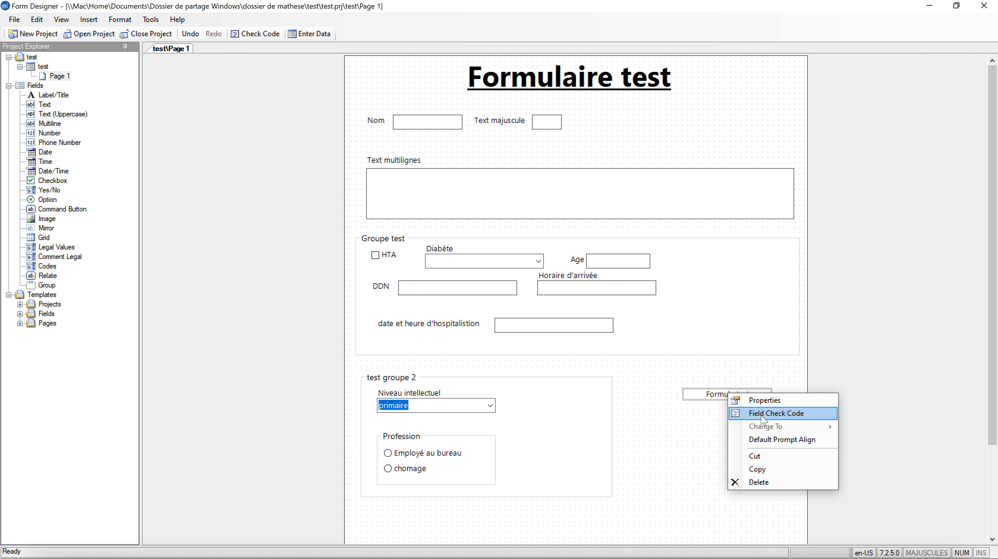
{"action": "left_click", "coordinate": [764, 415]}
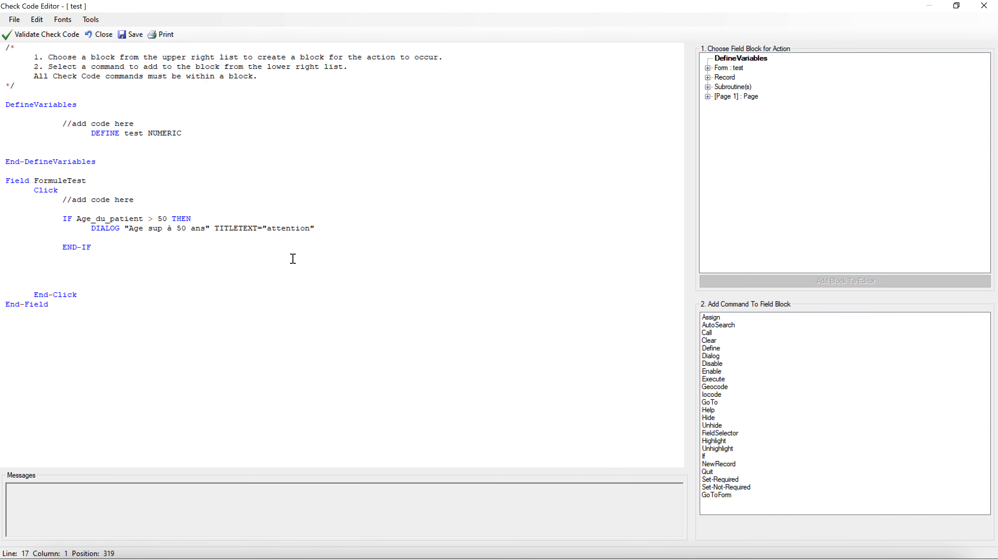
{"action": "left_click", "coordinate": [74, 325]}
{"action": "left_click", "coordinate": [33, 94], "text": "shift"}
{"action": "key", "text": "Delete"}
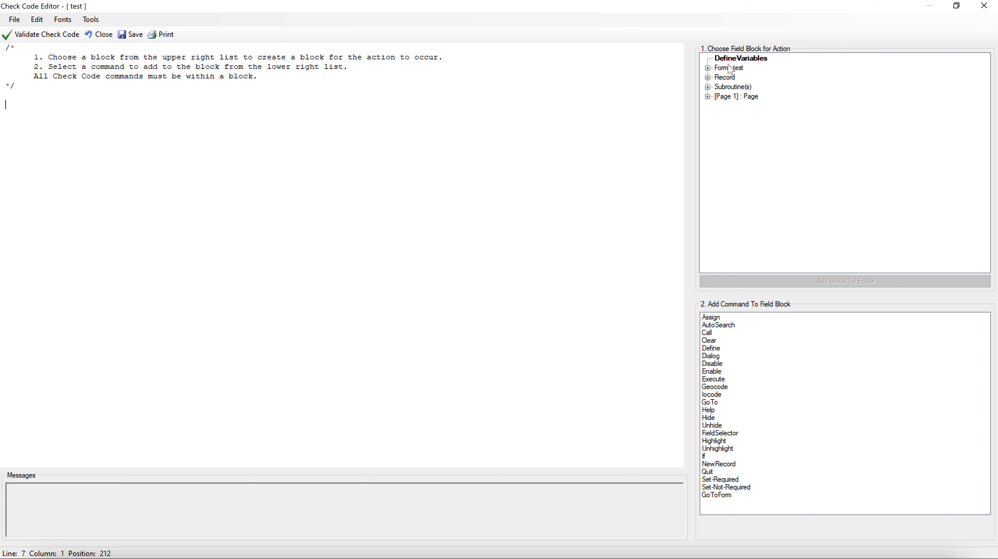
- Try to add the click block of Page 1's FormuleTest command button to the emptied check code
{"action": "left_click", "coordinate": [707, 69]}
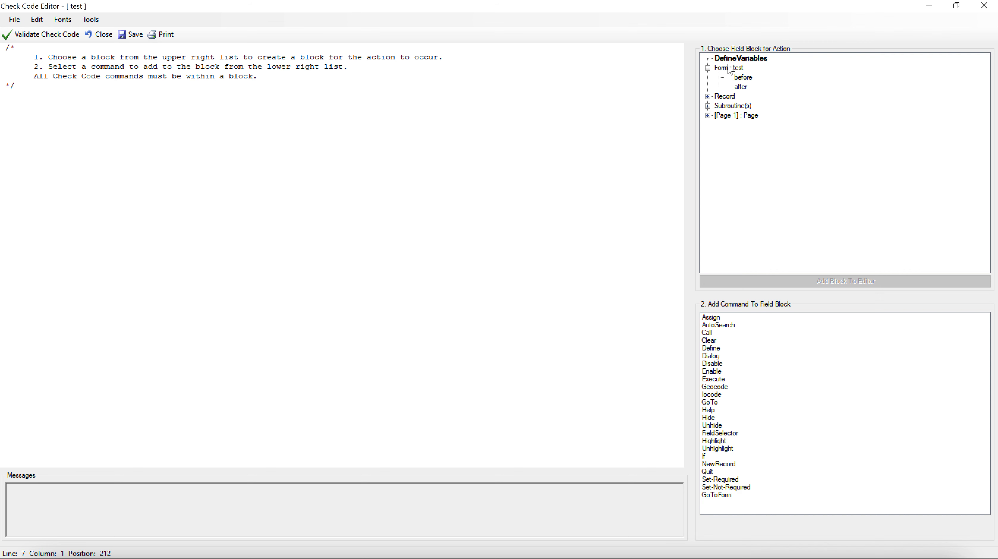
{"action": "left_click", "coordinate": [708, 97]}
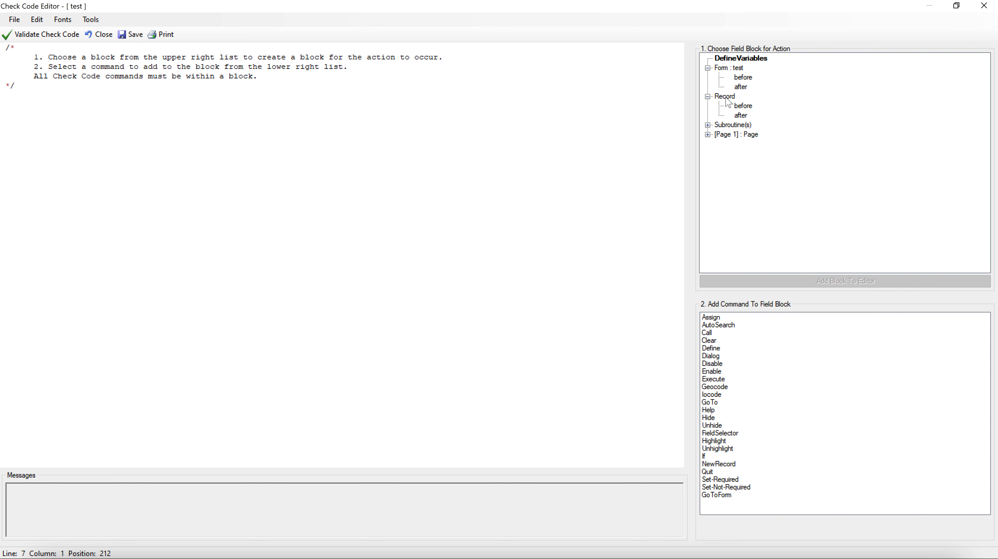
{"action": "left_click", "coordinate": [708, 135]}
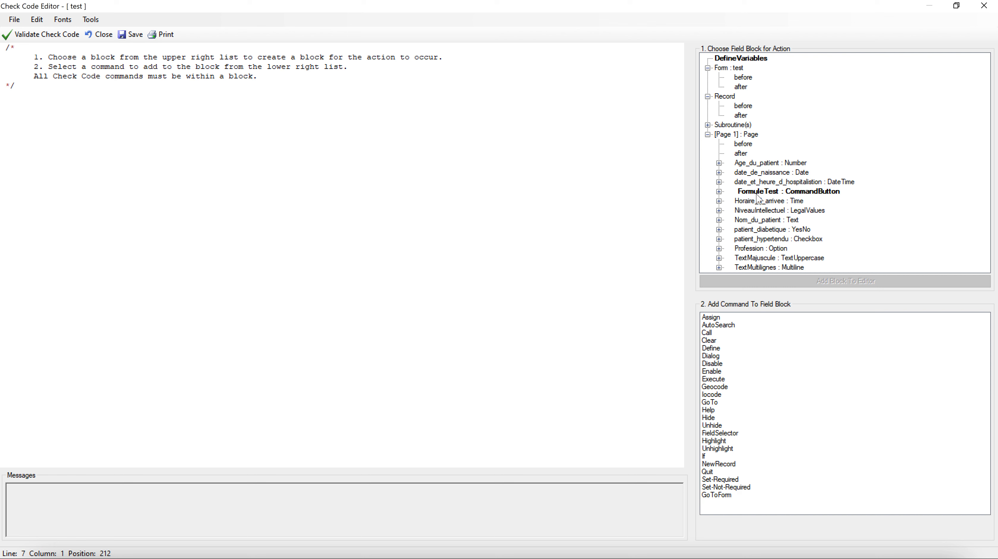
{"action": "left_click", "coordinate": [719, 191]}
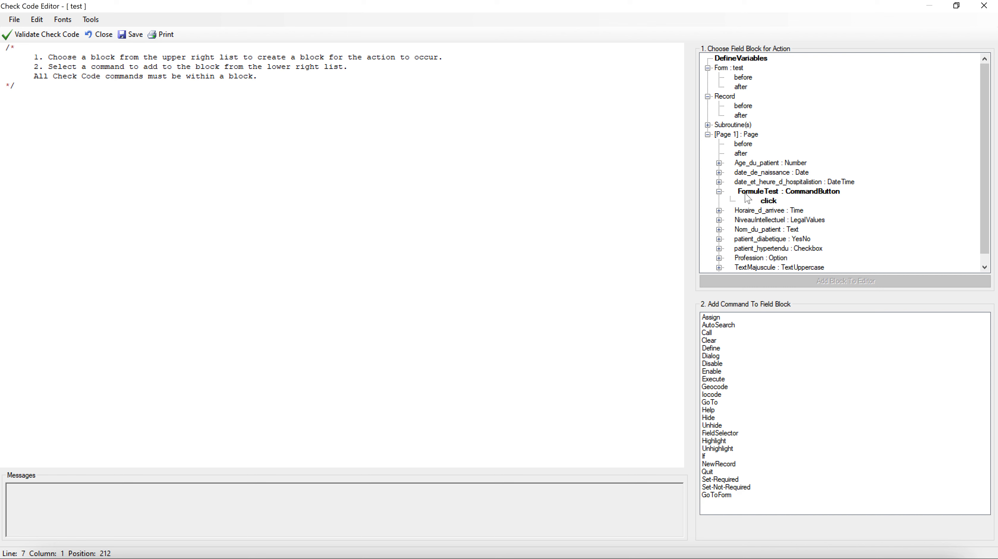
{"action": "left_click", "coordinate": [769, 202]}
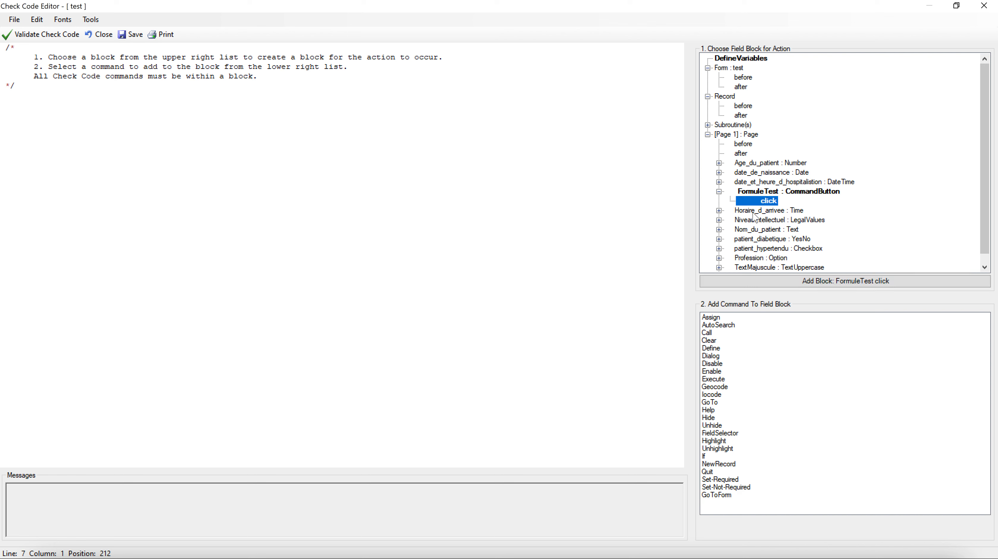
{"action": "left_click", "coordinate": [824, 287]}
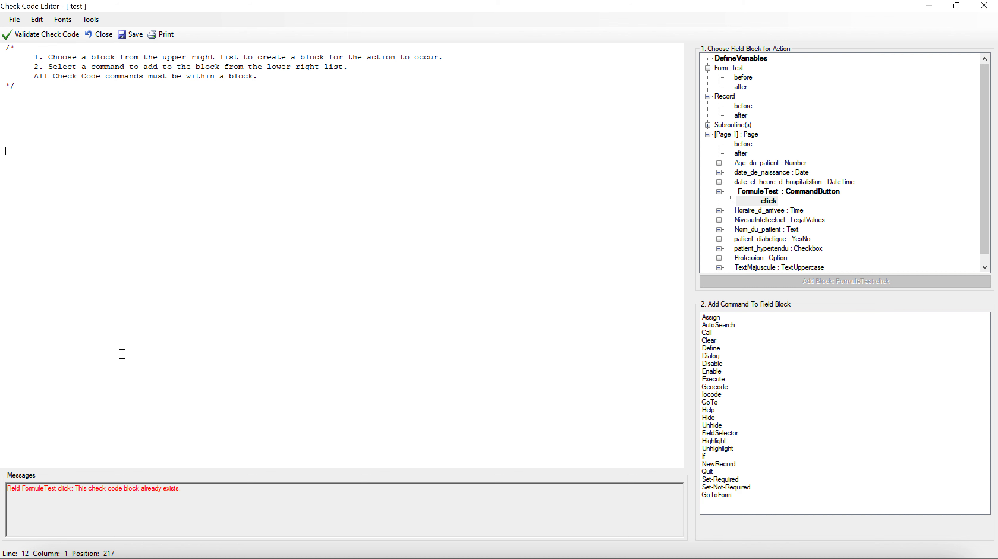
- Validate and save the emptied check code, and add the click block of Page 1's FormuleTest command button
{"action": "left_click", "coordinate": [76, 44]}
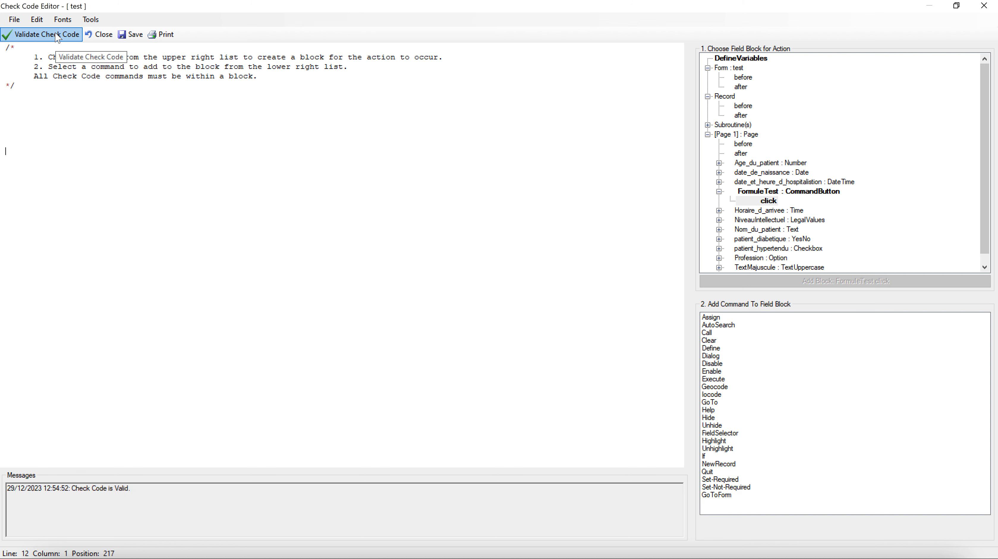
{"action": "left_click", "coordinate": [133, 38]}
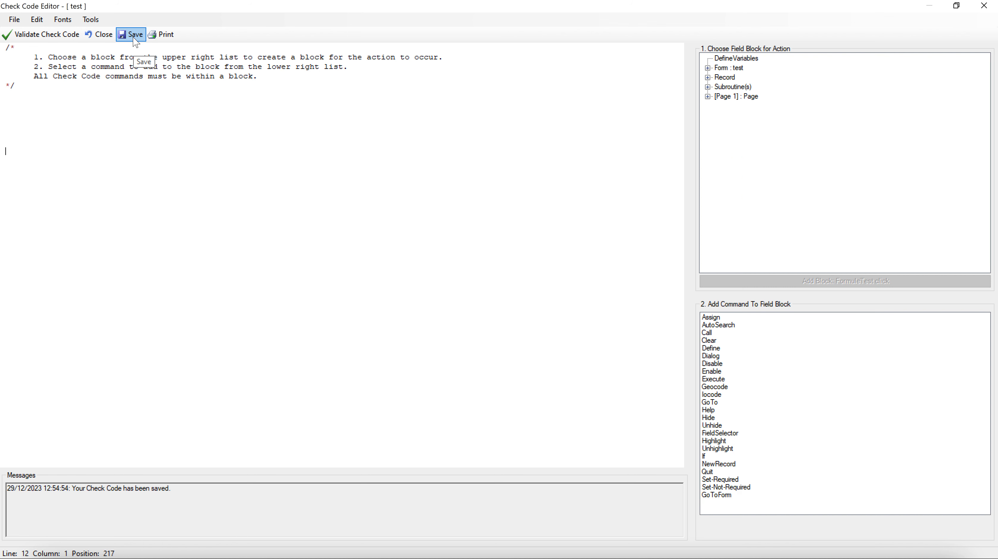
{"action": "left_click", "coordinate": [708, 97]}
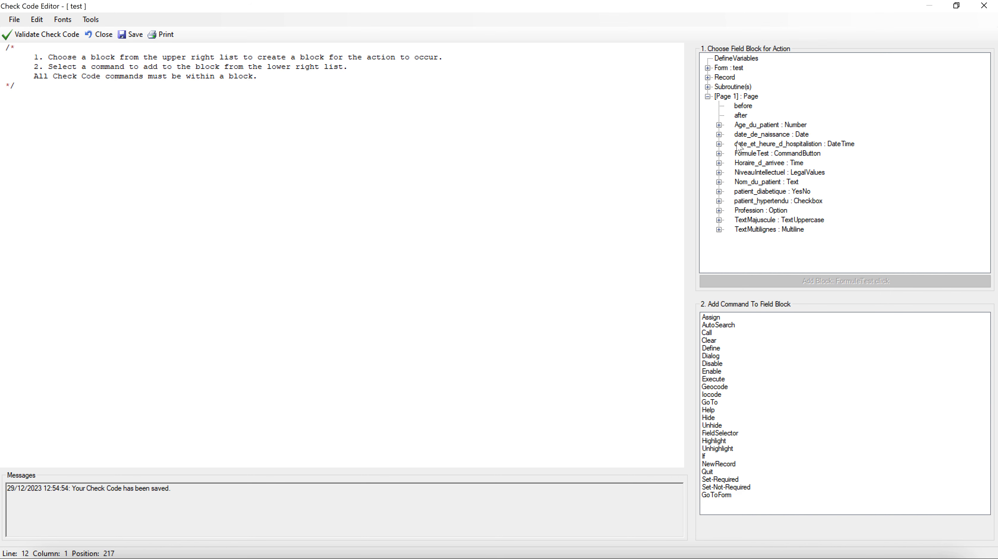
{"action": "left_click", "coordinate": [720, 153]}
{"action": "left_click", "coordinate": [759, 164]}
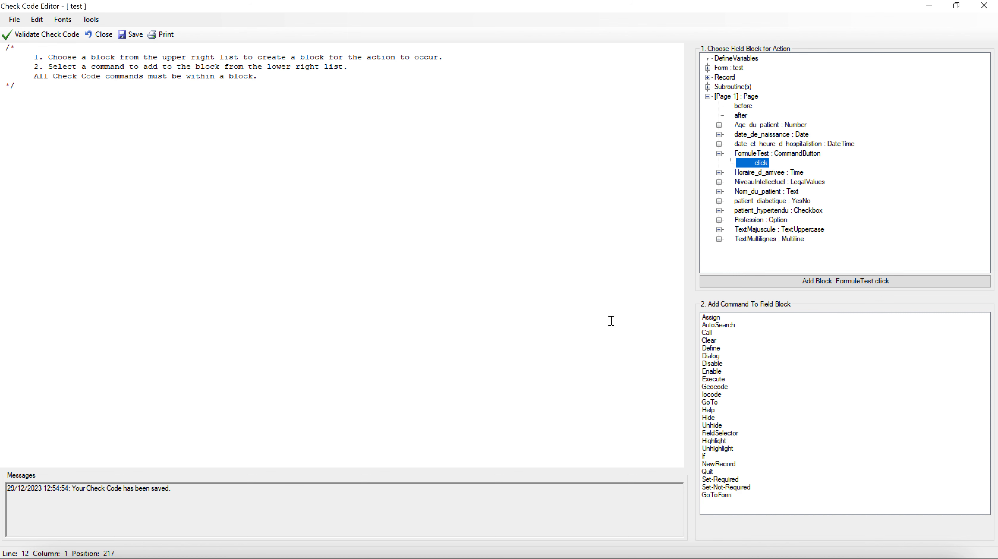
{"action": "left_click", "coordinate": [852, 286]}
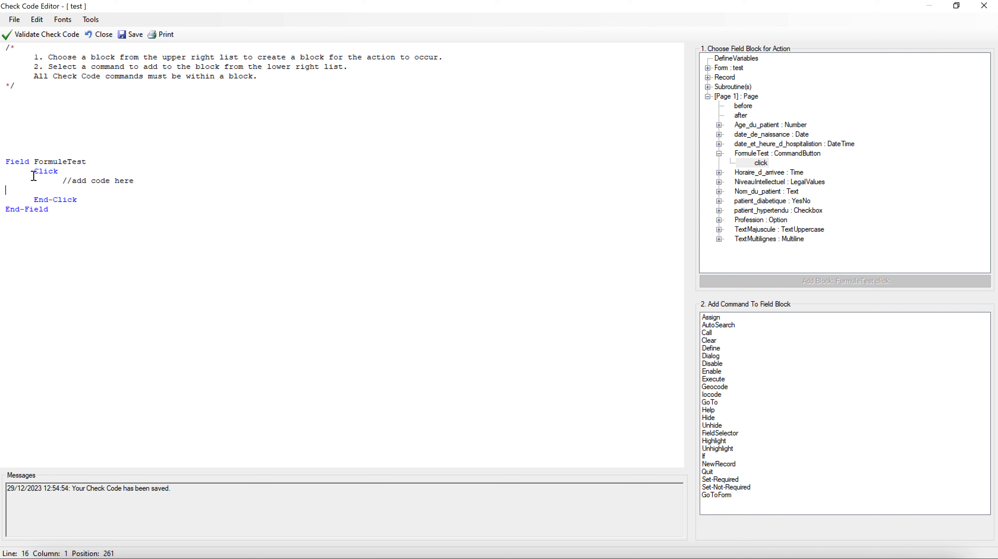
- Insert a simple Dialog command with the title test and the prompt test contenu inside the FormuleTest click block, and validate the check code
{"action": "left_click_drag", "start_coordinate": [6, 162], "coordinate": [31, 162]}
{"action": "left_click", "coordinate": [713, 357]}
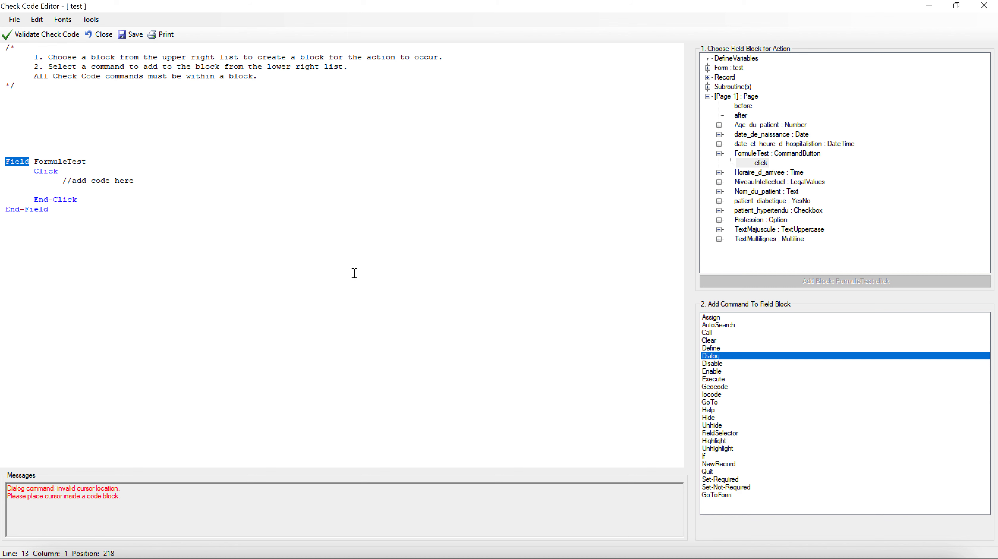
{"action": "left_click", "coordinate": [100, 191]}
{"action": "double_click", "coordinate": [711, 356]}
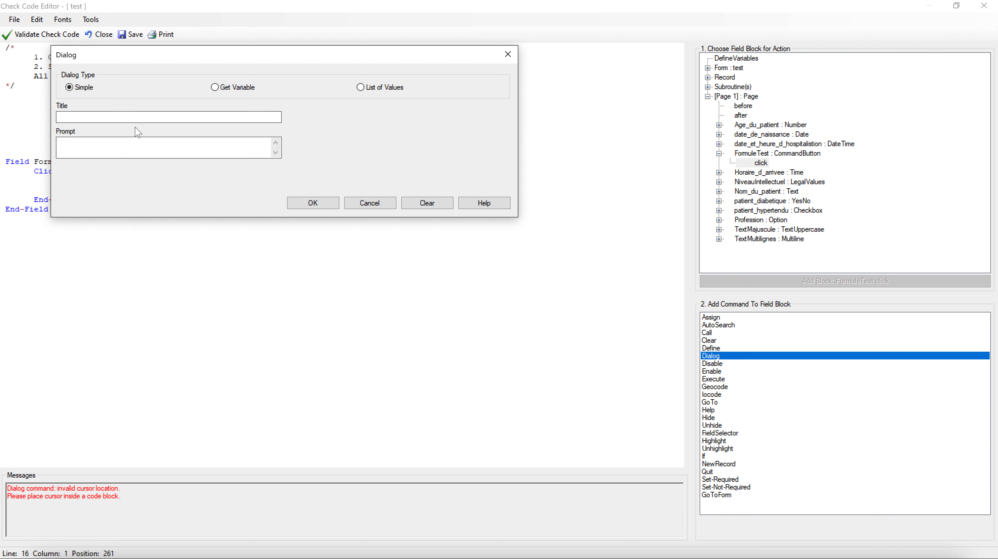
{"action": "left_click", "coordinate": [97, 120]}
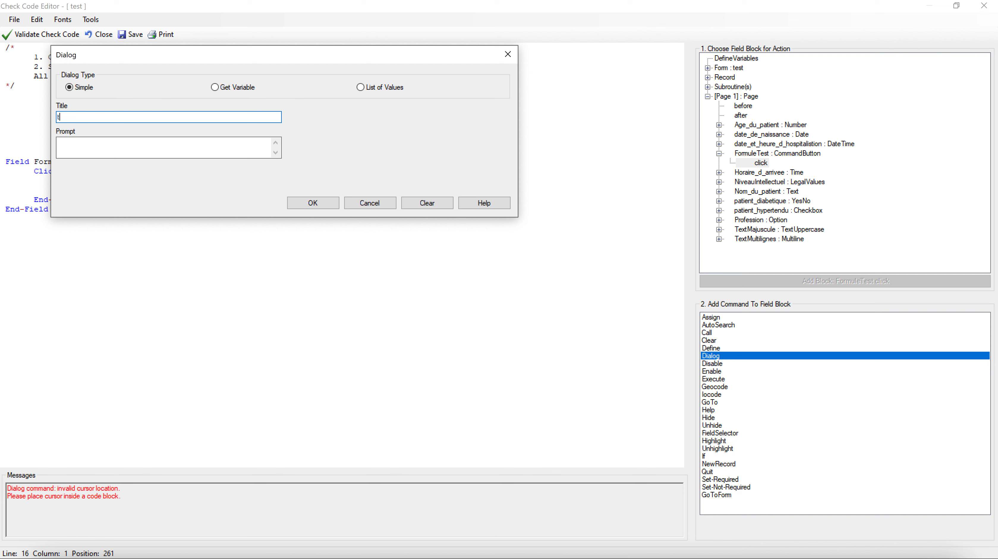
{"action": "left_click", "coordinate": [96, 151]}
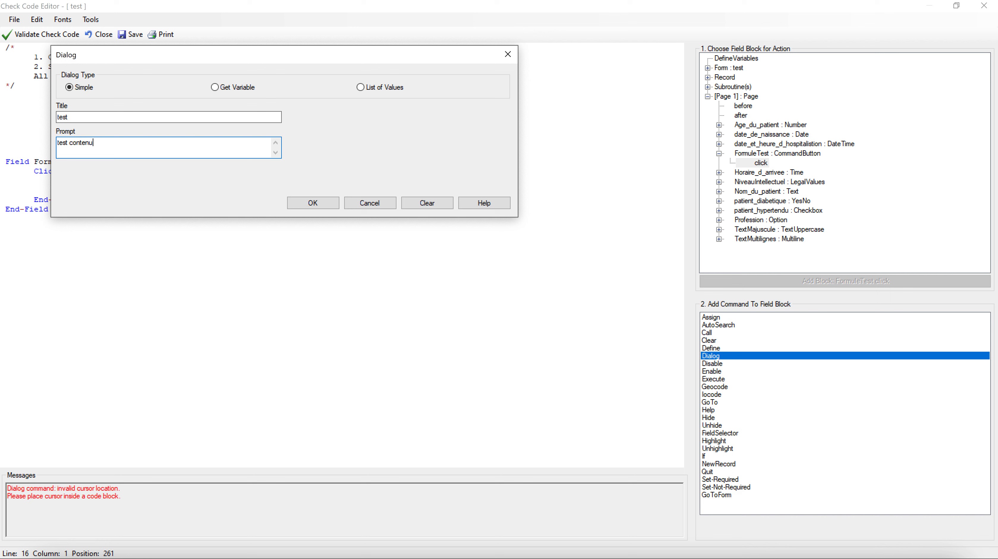
{"action": "left_click", "coordinate": [319, 203]}
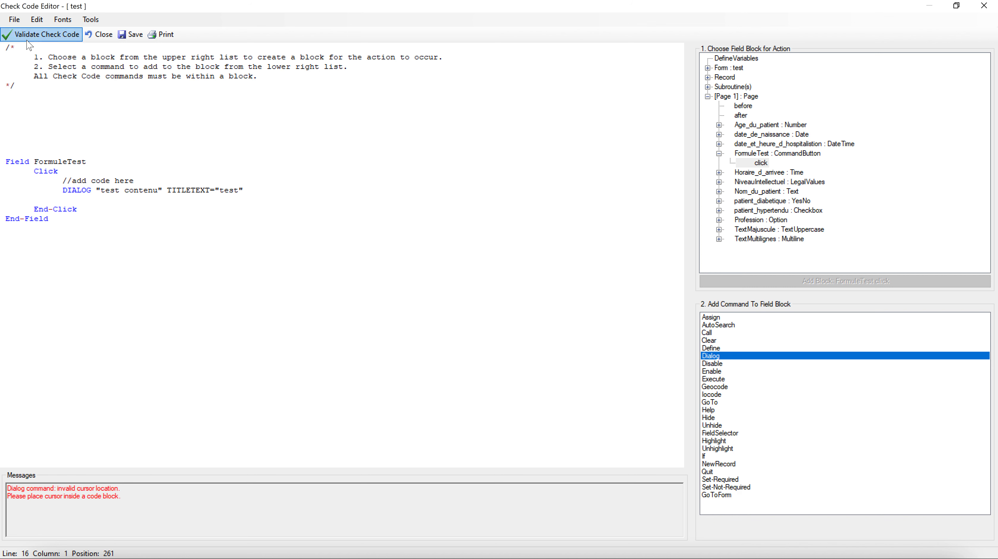
{"action": "left_click", "coordinate": [42, 39]}
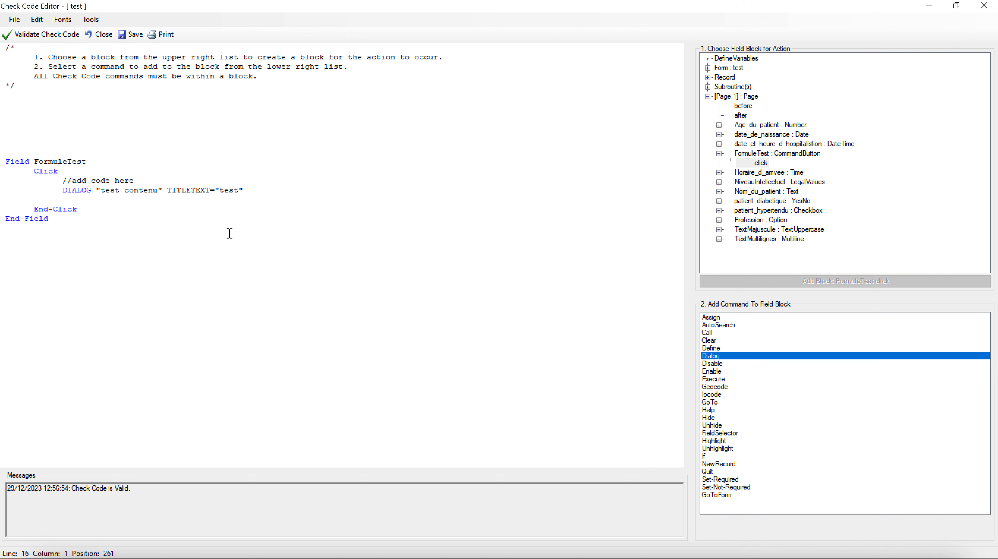
- Validate the check code with the closing quote of the dialog title removed, and restore the quote and validate again
{"action": "left_click", "coordinate": [258, 190]}
{"action": "key", "text": "BackSpace"}
{"action": "left_click", "coordinate": [49, 40]}
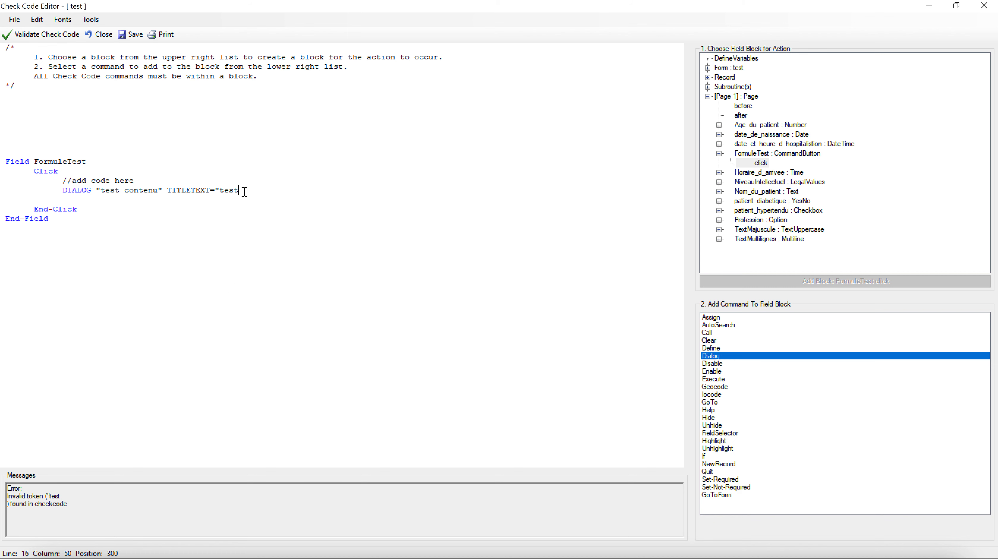
{"action": "type", "text": "\""}
{"action": "left_click", "coordinate": [43, 34]}
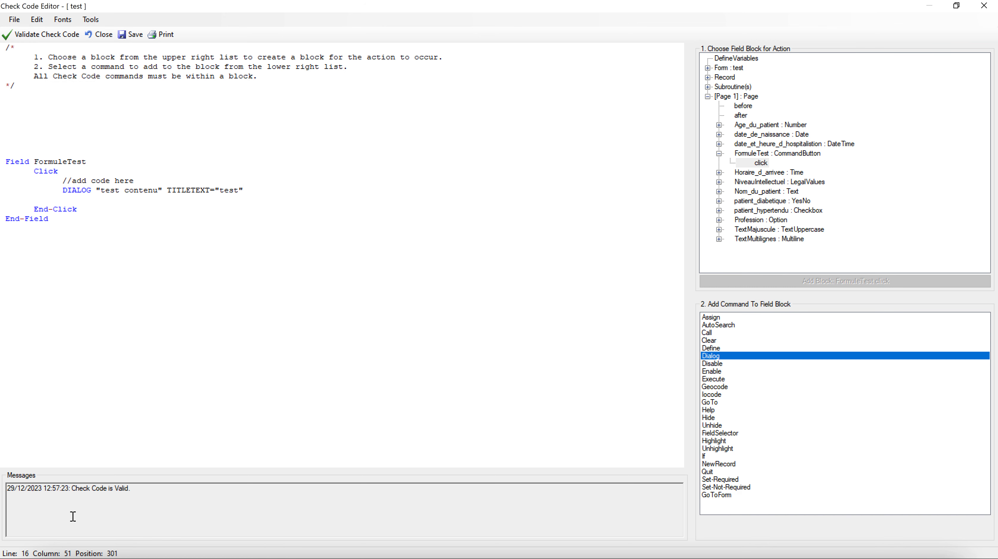
- Save and close the check code, and open the form for data entry
{"action": "left_click", "coordinate": [135, 36]}
{"action": "left_click", "coordinate": [100, 38]}
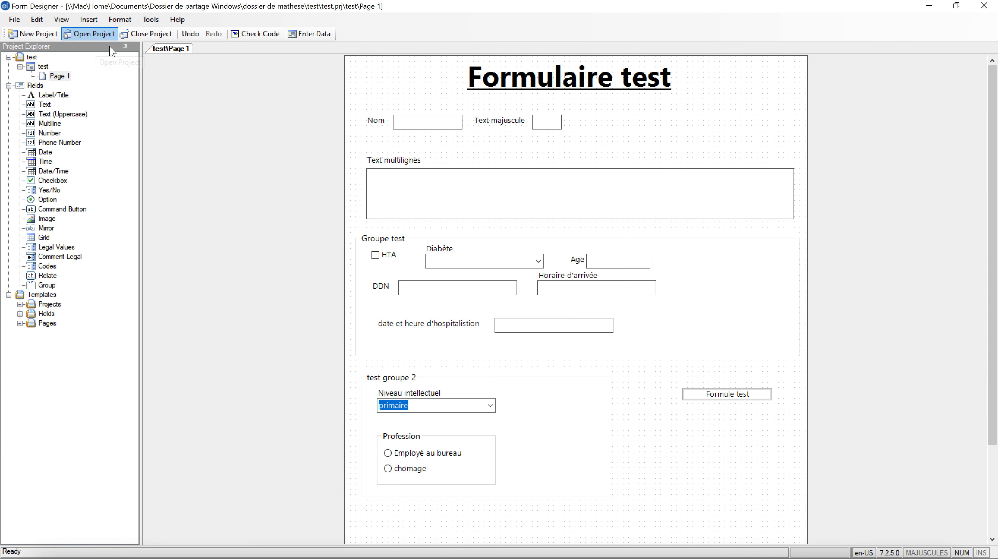
{"action": "left_click", "coordinate": [519, 349]}
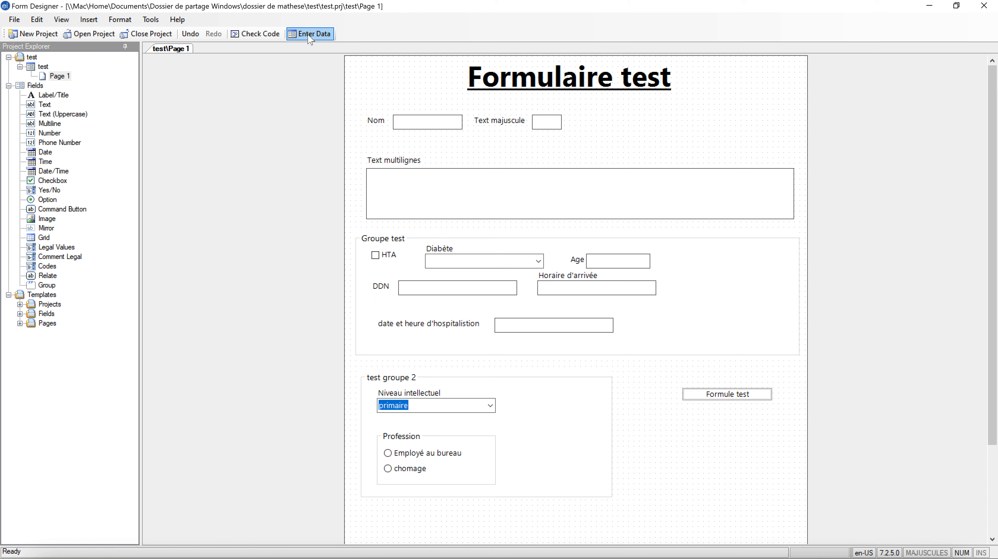
{"action": "left_click", "coordinate": [308, 37]}
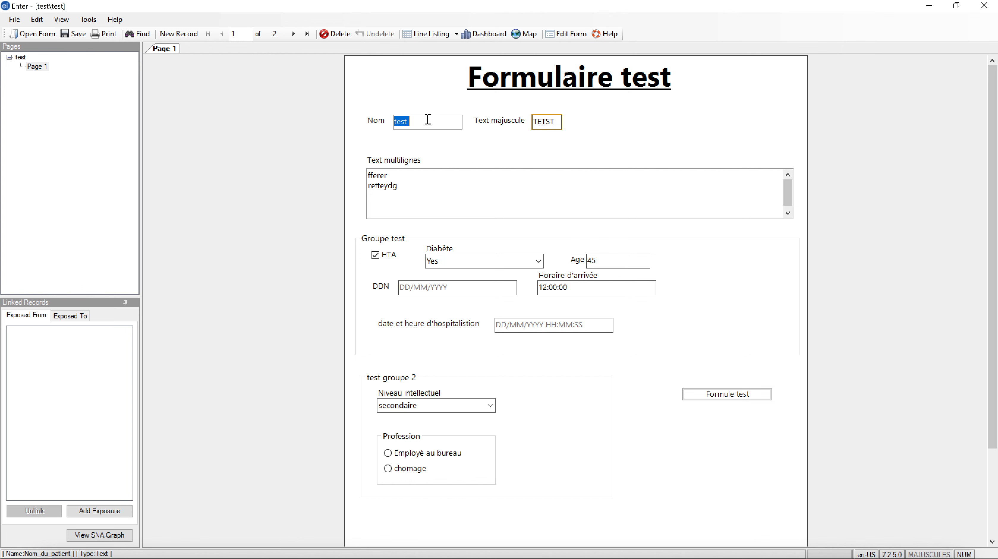
- Clear the Nom field of the first record and re-enter test
{"action": "left_click", "coordinate": [402, 122]}
{"action": "key", "text": "BackSpace"}
{"action": "key", "text": "BackSpace"}
{"action": "key", "text": "BackSpace"}
{"action": "key", "text": "BackSpace"}
{"action": "type", "text": "test"}
- Replace the content of the Text majuscule field with TERT
{"action": "left_click", "coordinate": [557, 122]}
{"action": "key", "text": "BackSpace"}
{"action": "key", "text": "BackSpace"}
{"action": "key", "text": "BackSpace"}
{"action": "key", "text": "BackSpace"}
{"action": "type", "text": "TRF"}
{"action": "key", "text": "BackSpace"}
{"action": "key", "text": "BackSpace"}
{"action": "key", "text": "BackSpace"}
{"action": "key", "text": "BackSpace"}
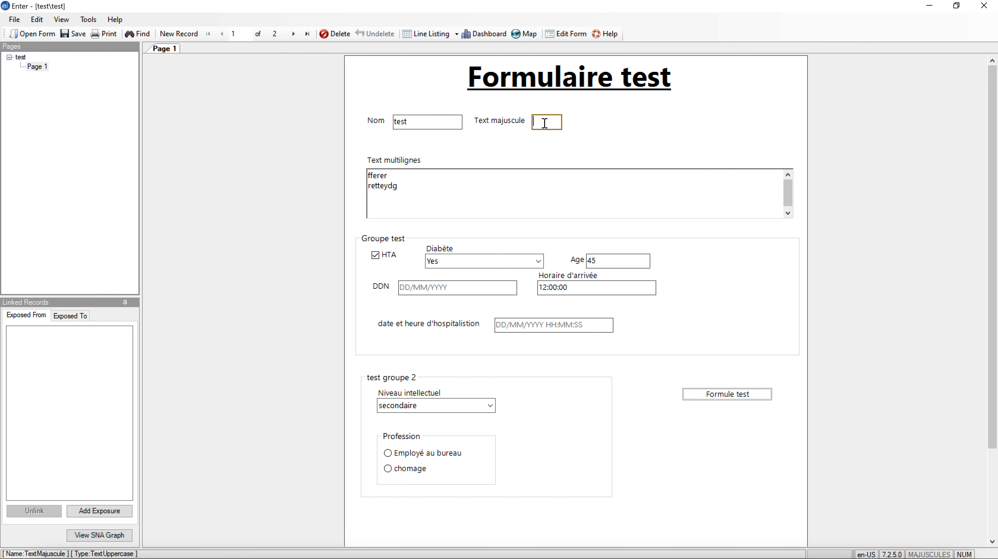
{"action": "left_click", "coordinate": [482, 216]}
{"action": "left_click", "coordinate": [548, 119]}
{"action": "type", "text": "TERT"}
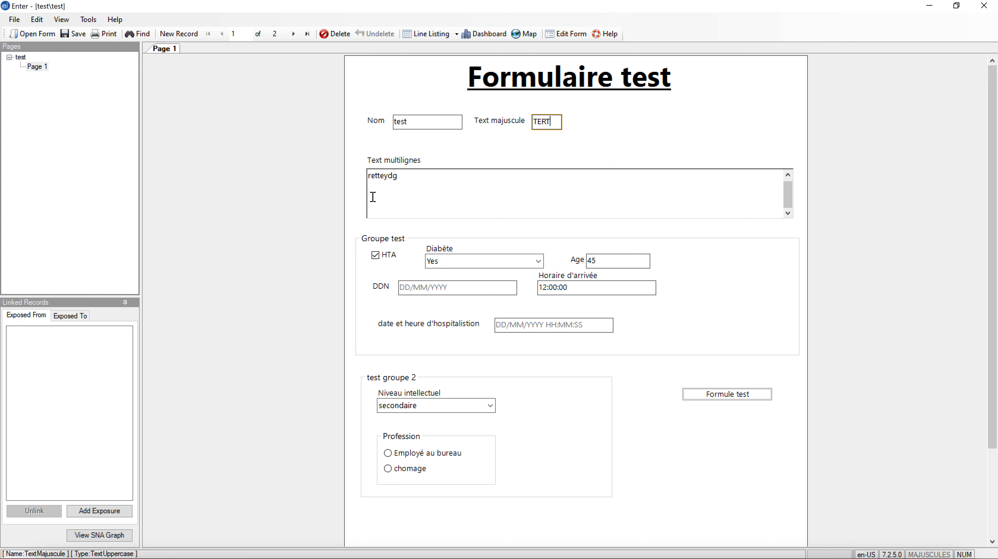
- Add an empty line and RRRR below the existing lines in the Text multilignes field
{"action": "left_click", "coordinate": [413, 178]}
{"action": "key", "text": "Return"}
{"action": "key", "text": "Return"}
{"action": "type", "text": "RRRR"}
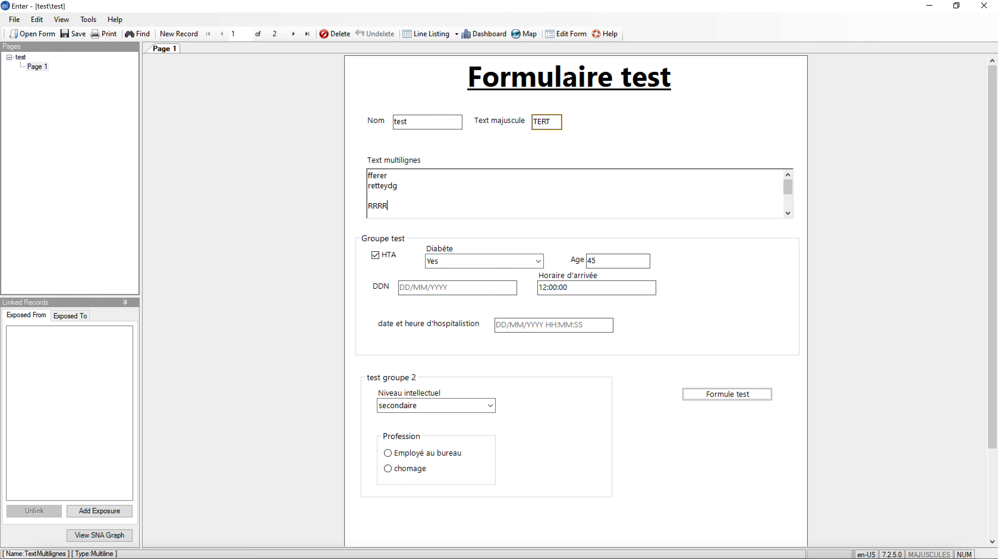
- Set Diabète to No and Age to 40 in Groupe test, keeping HTA ticked
{"action": "left_click", "coordinate": [380, 258]}
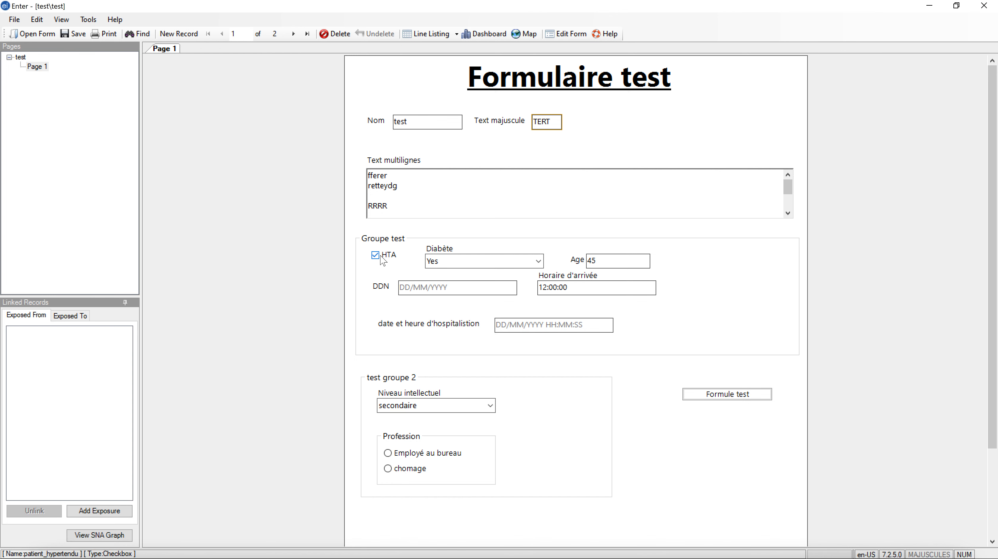
{"action": "left_click", "coordinate": [437, 260]}
{"action": "left_click", "coordinate": [539, 261]}
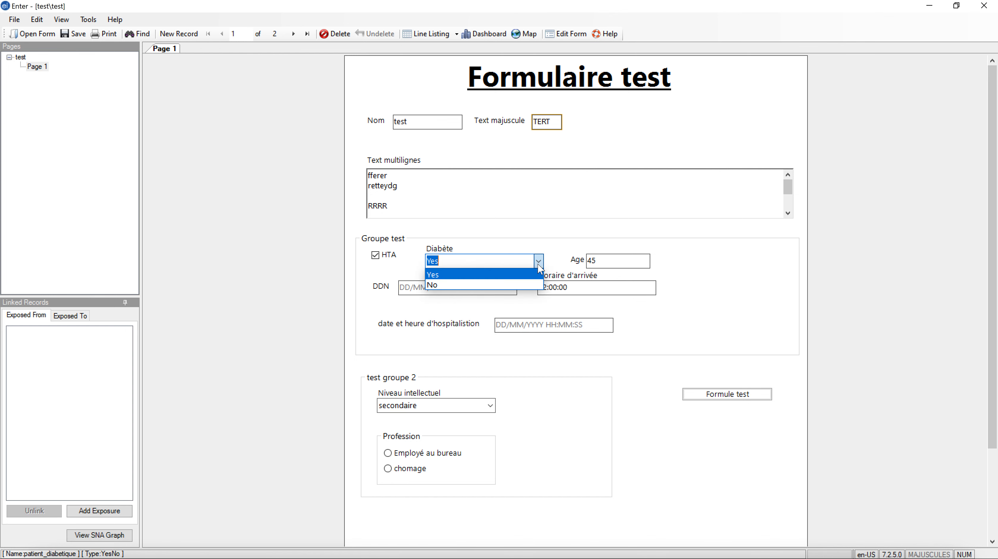
{"action": "left_click", "coordinate": [467, 285]}
{"action": "left_click", "coordinate": [623, 260]}
{"action": "key", "text": "BackSpace"}
{"action": "type", "text": "0"}
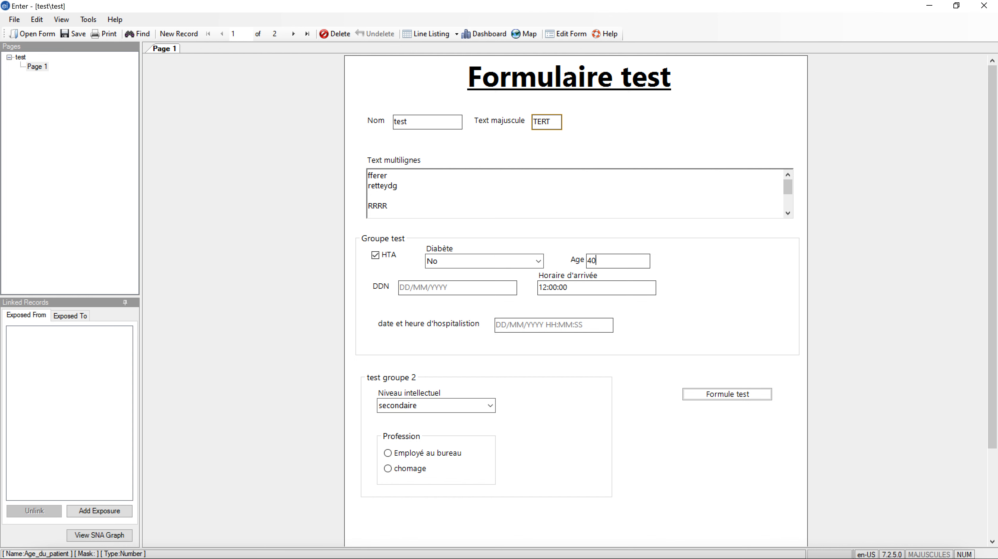
- View the calendars of the DDN and hospitalisation date fields without choosing a date
{"action": "left_click", "coordinate": [425, 292]}
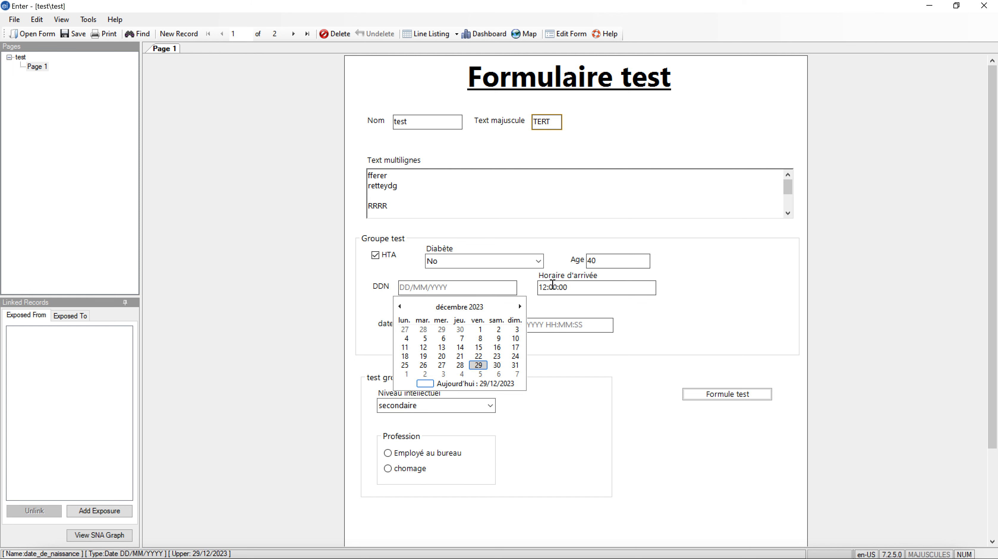
{"action": "left_click", "coordinate": [556, 325]}
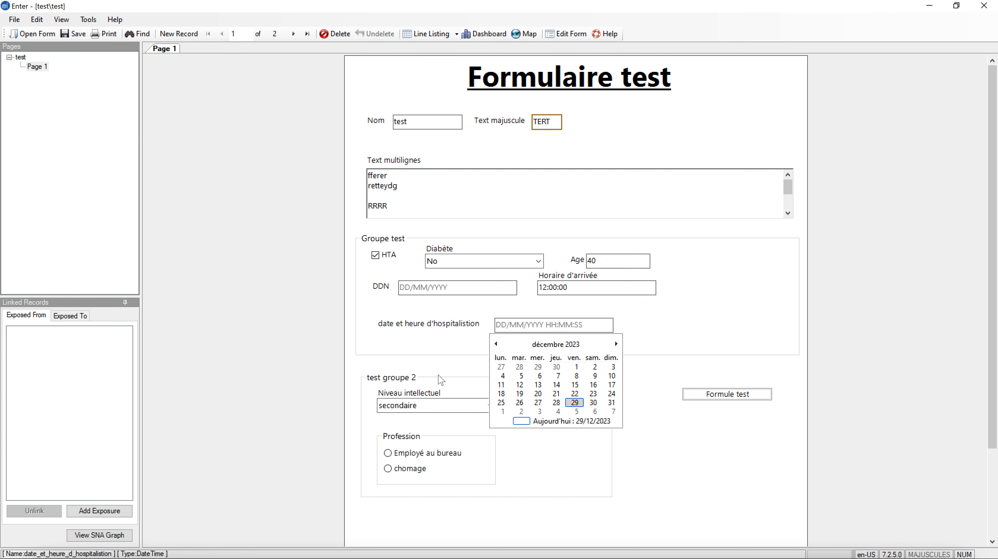
{"action": "left_click", "coordinate": [658, 364]}
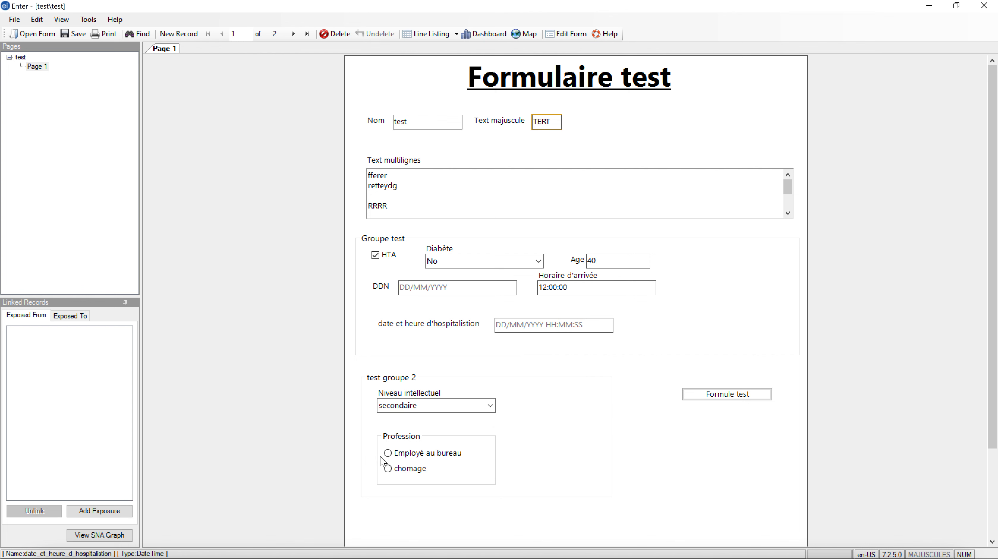
- Choose chomage as the Profession and primaire as the Niveau intellectuel in test groupe 2
{"action": "left_click", "coordinate": [394, 455]}
{"action": "left_click", "coordinate": [388, 471]}
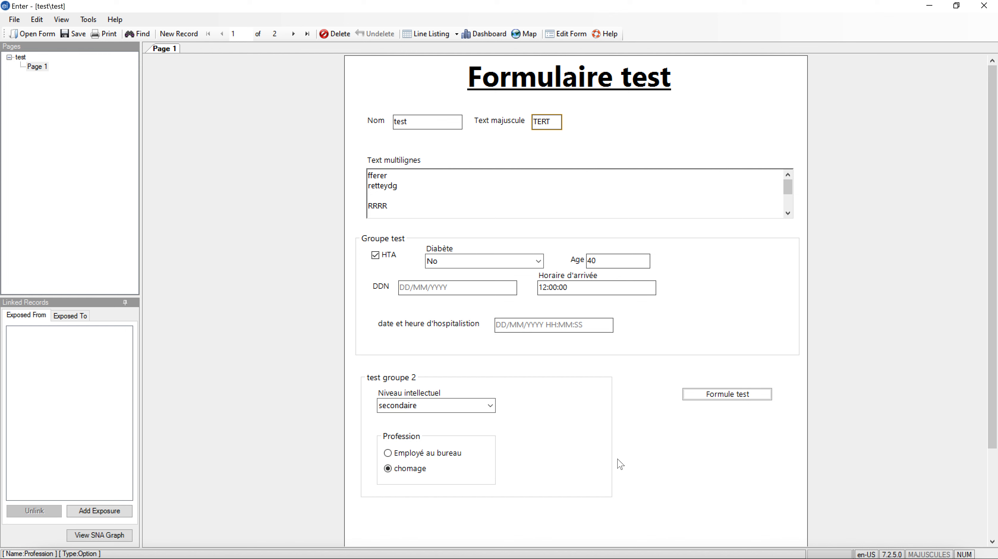
{"action": "left_click", "coordinate": [490, 406]}
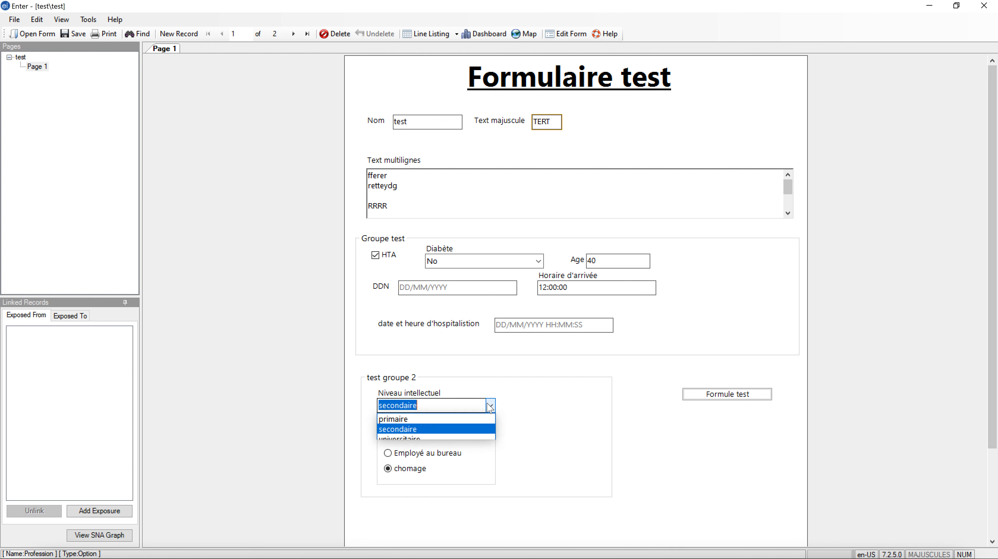
{"action": "left_click", "coordinate": [391, 419]}
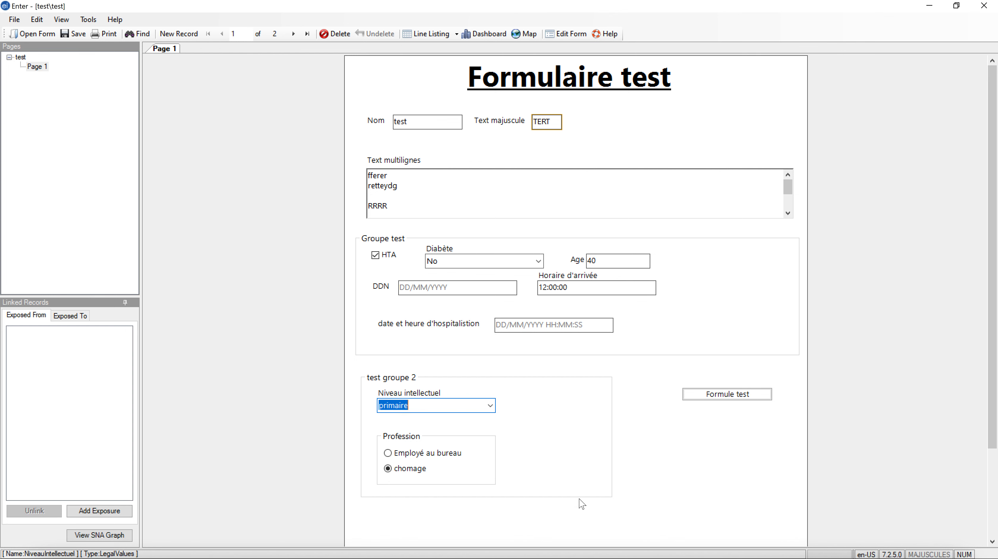
- Test the Formule test command button and dismiss the dialog it opens
{"action": "left_click", "coordinate": [719, 401]}
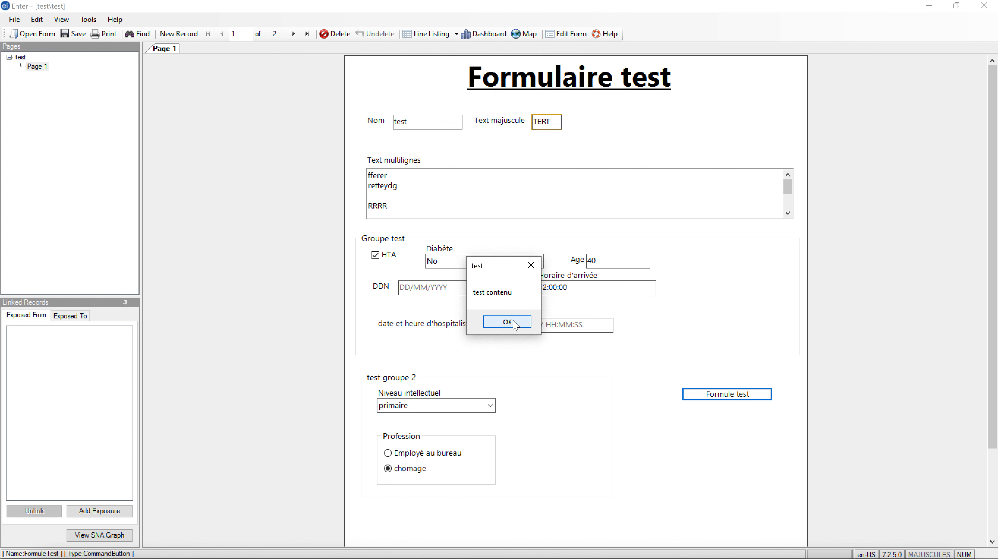
{"action": "left_click", "coordinate": [508, 322]}
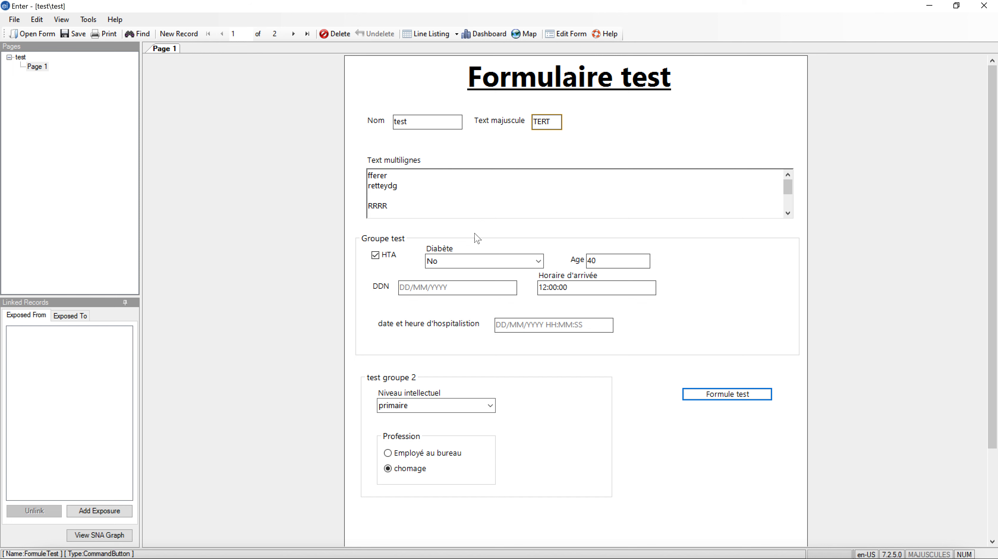
- Return to editing the form without saving the changes to the record
{"action": "left_click", "coordinate": [562, 37]}
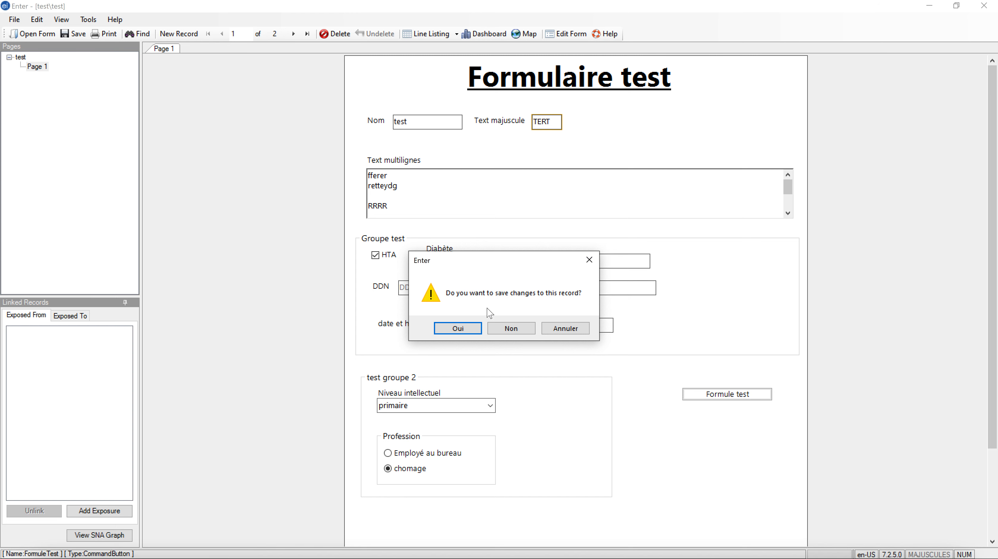
{"action": "left_click", "coordinate": [512, 329]}
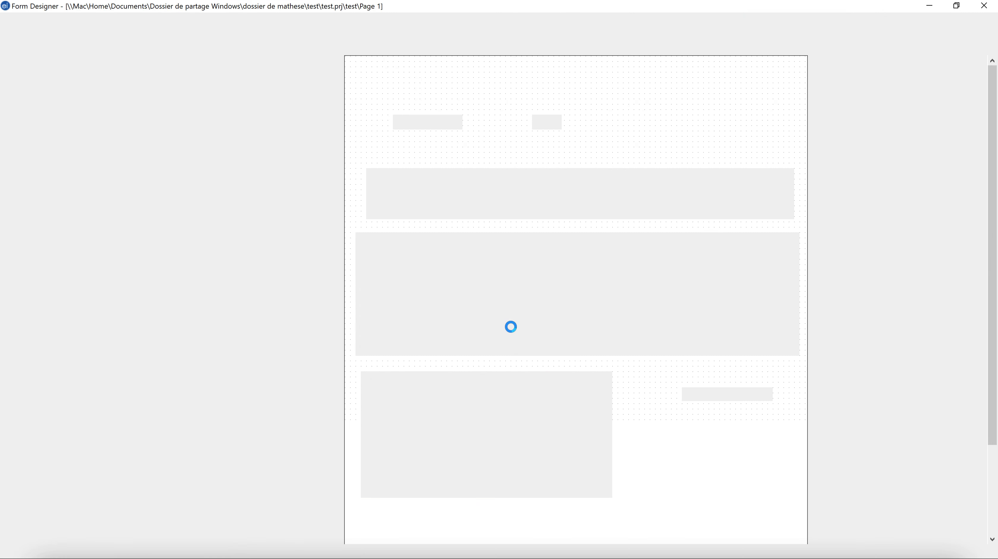
{"action": "left_click", "coordinate": [535, 422]}
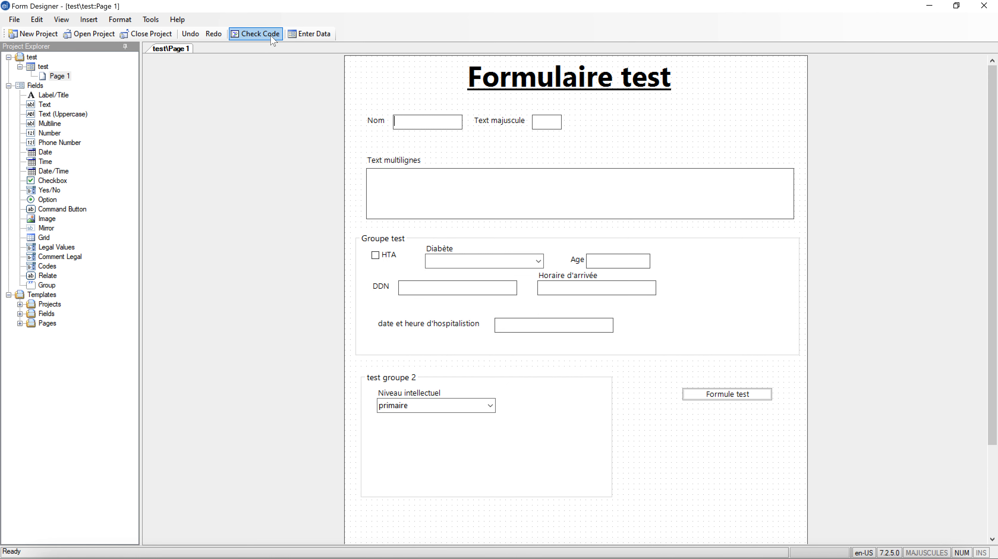
- Reopen the form's check code, examine the DIALOG line of the FormuleTest click block, and close the editor
{"action": "left_click", "coordinate": [251, 36]}
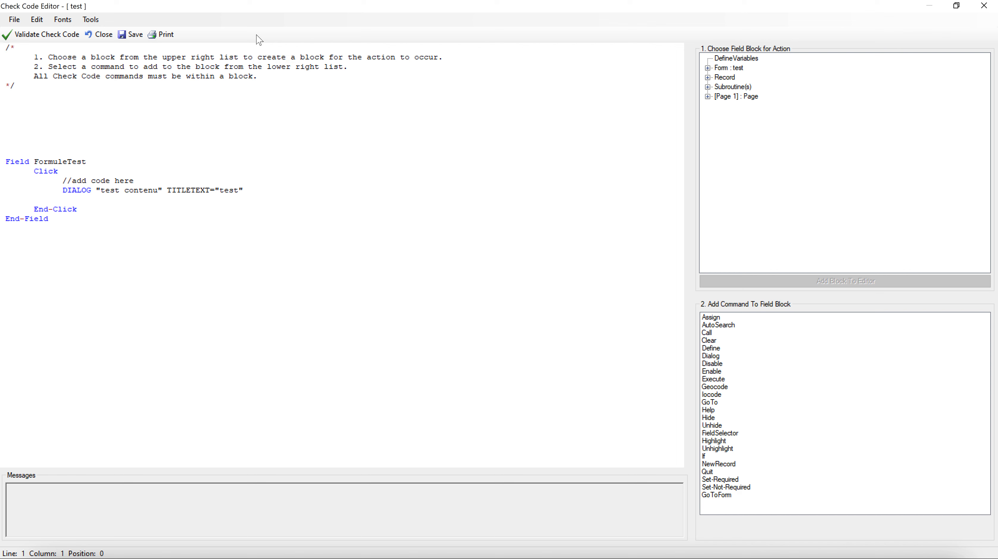
{"action": "left_click", "coordinate": [259, 192]}
{"action": "left_click", "coordinate": [984, 10]}
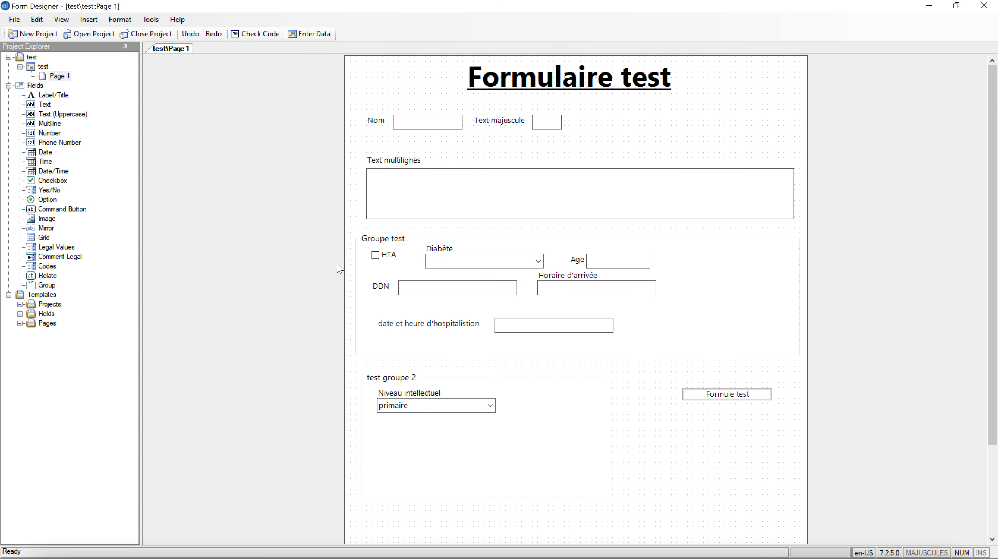
{"action": "left_click", "coordinate": [612, 79]}
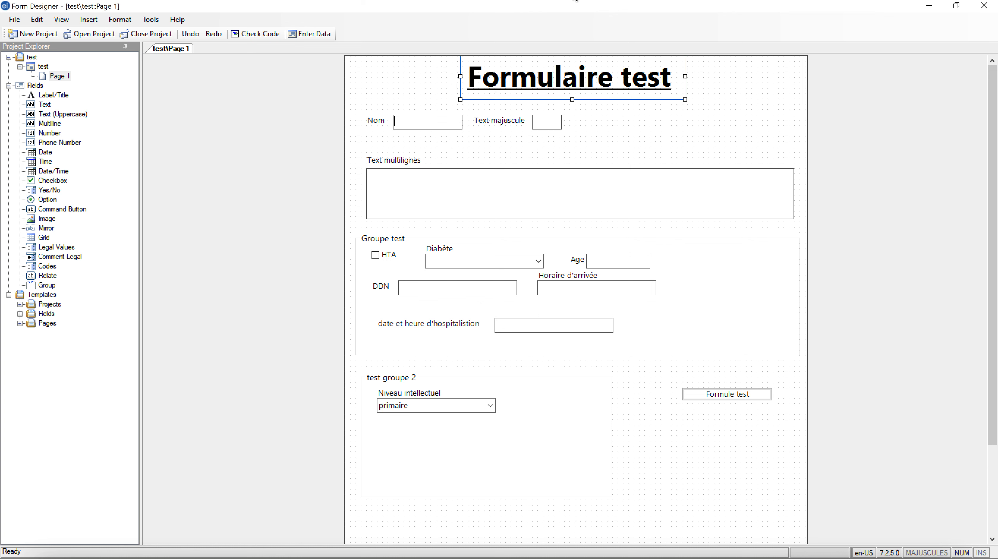